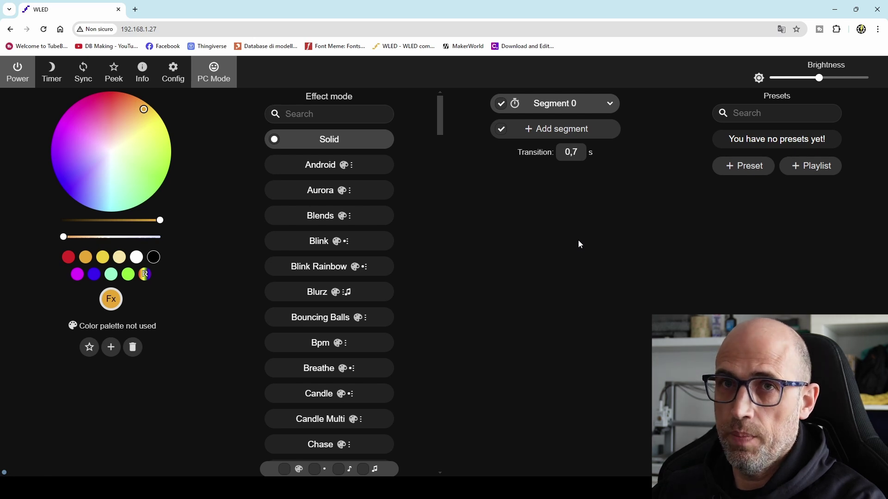
- Set the UTC offset to 7200 seconds in the time settings and save them
left_click(173, 72)
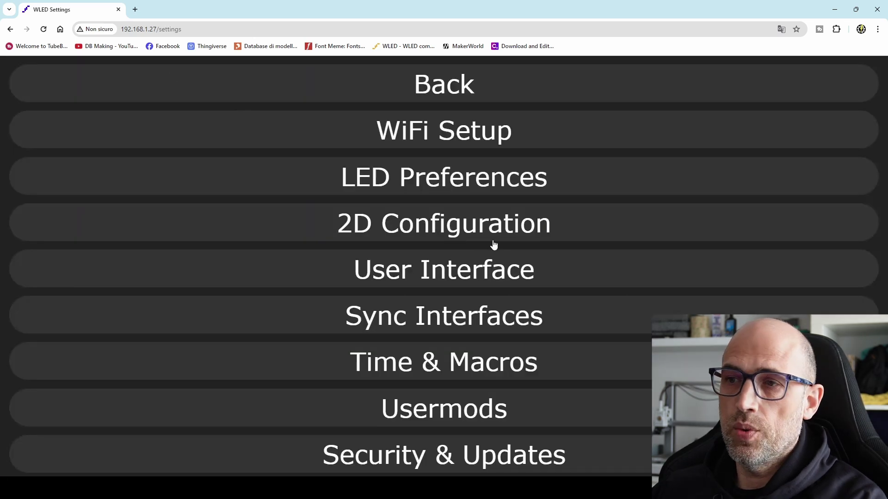
left_click(449, 362)
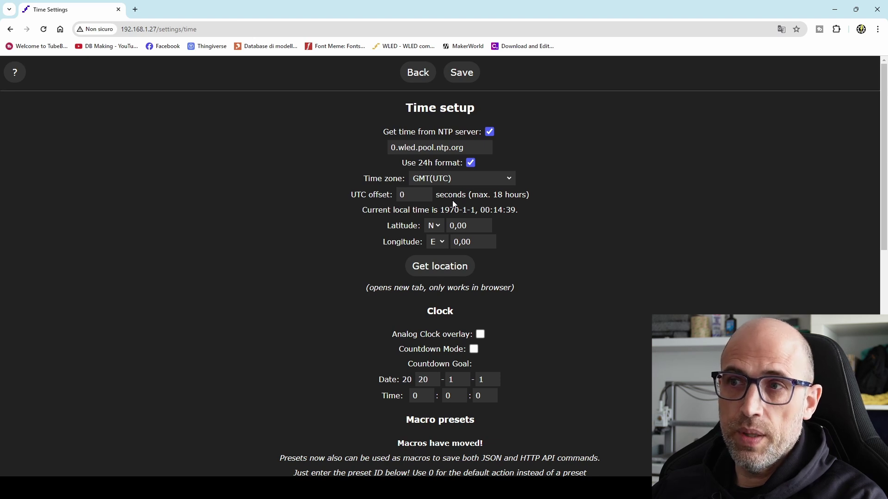
double_click(398, 194)
type("7200")
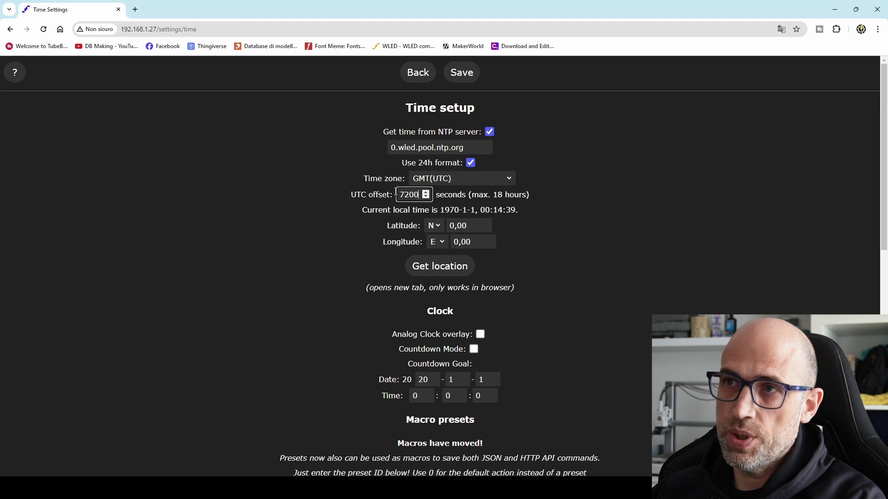
left_click(460, 71)
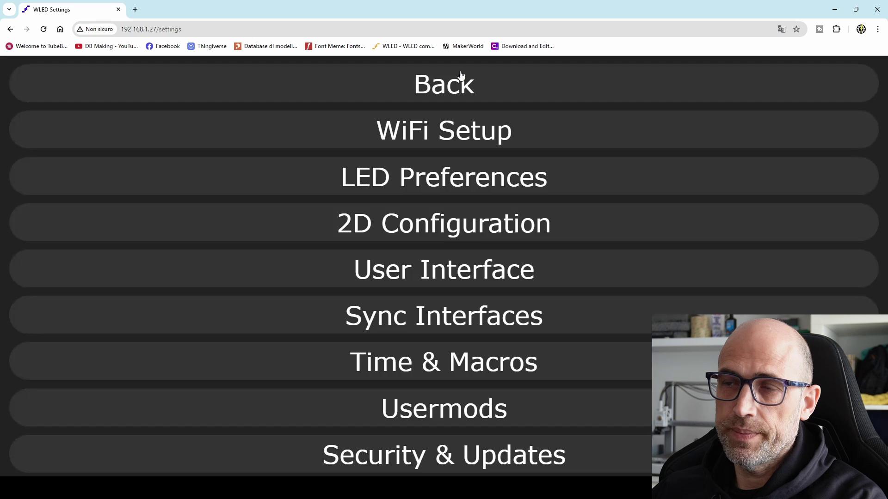
- Fill in the time settings' latitude and longitude from the detected location, and return to the main page without saving
left_click(464, 363)
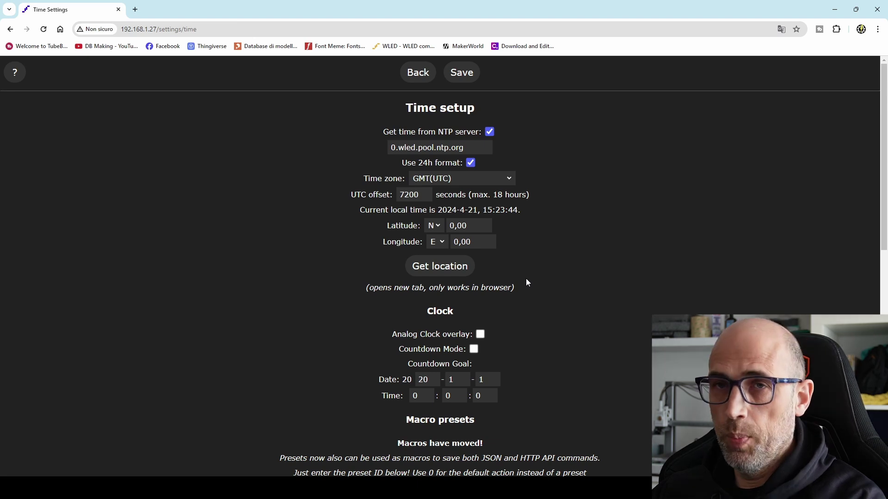
left_click(440, 270)
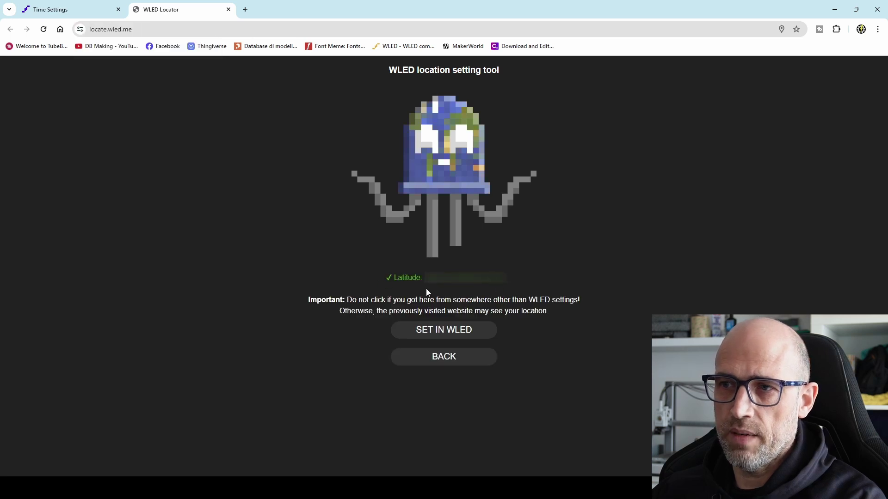
left_click(454, 331)
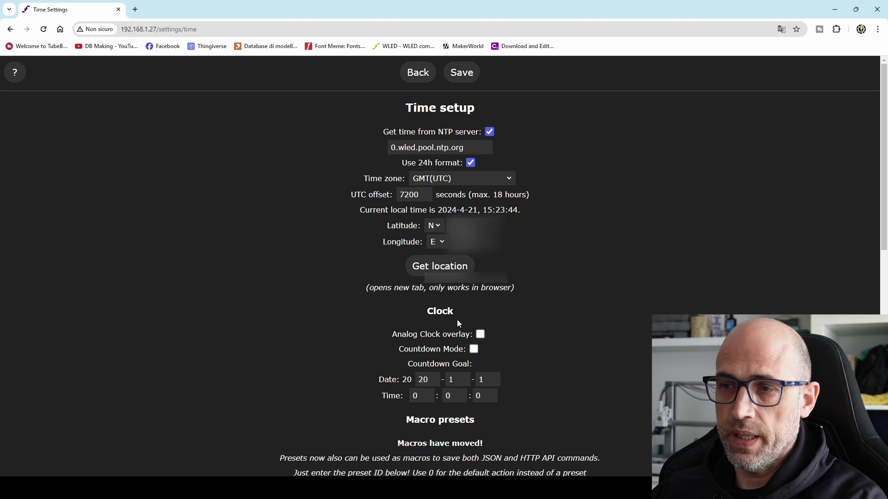
scroll(457, 320, "down", 4)
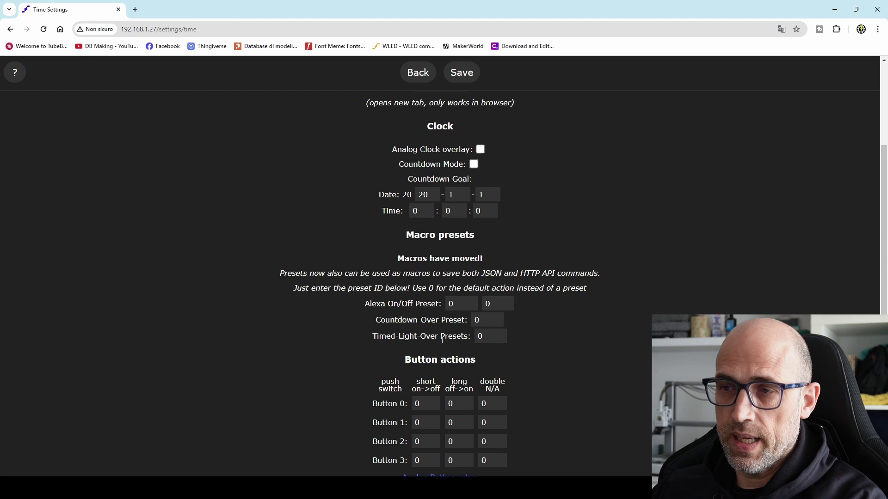
scroll(442, 340, "down", 1)
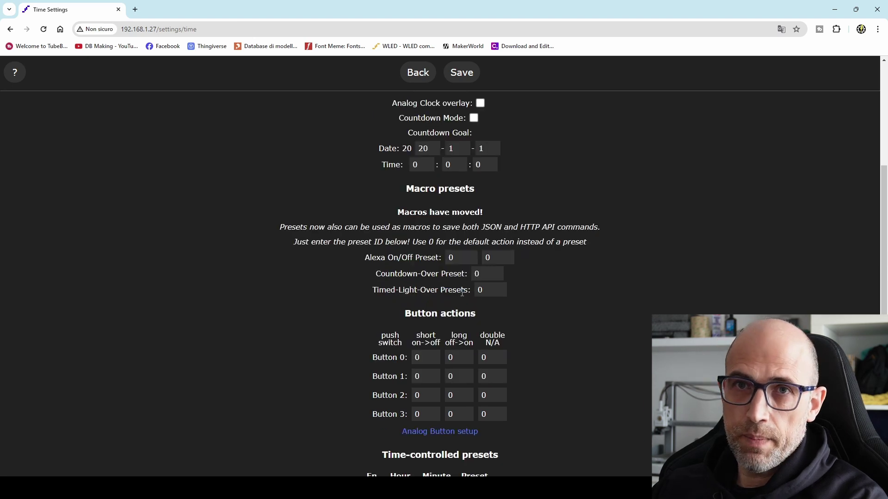
left_click(419, 72)
left_click(432, 85)
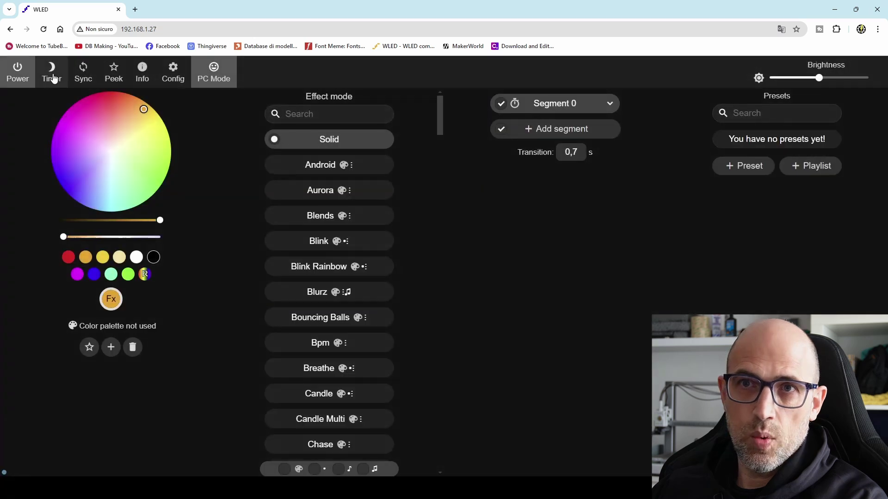
- Examine the time-controlled presets in the time settings, including the first row's enable option, weekdays and date range, and return to the main page
left_click(172, 74)
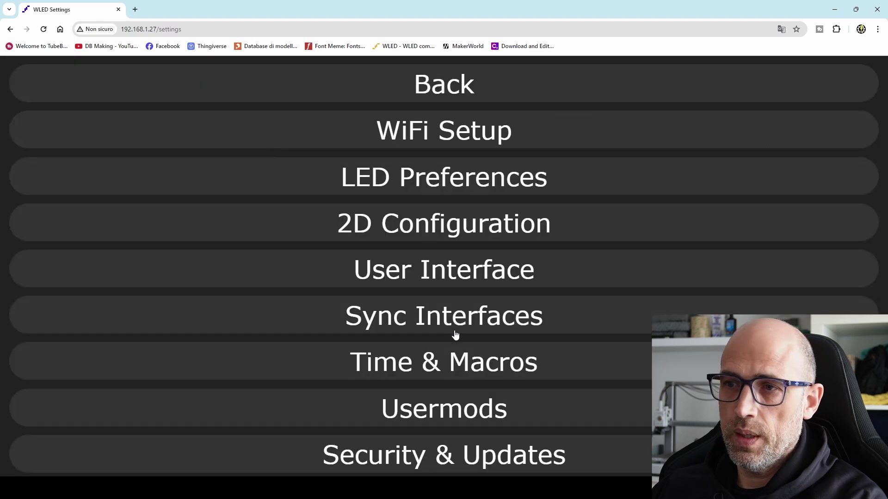
left_click(468, 362)
scroll(500, 294, "down", 6)
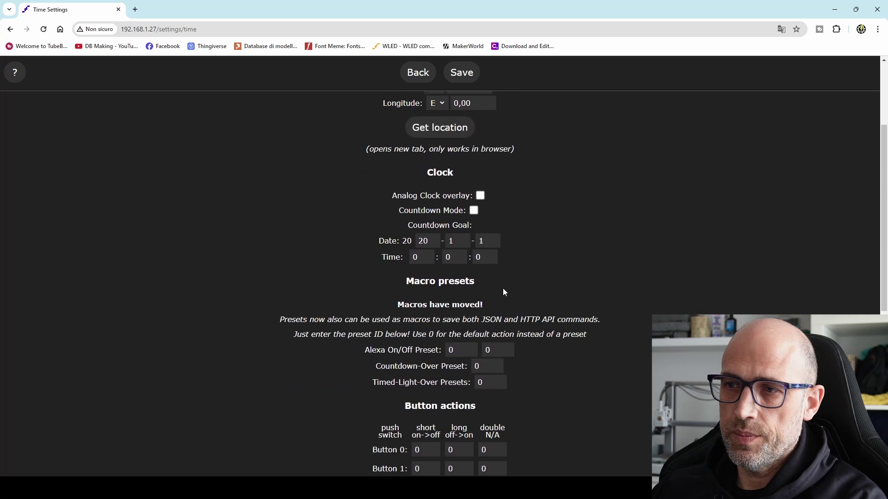
scroll(503, 287, "down", 1)
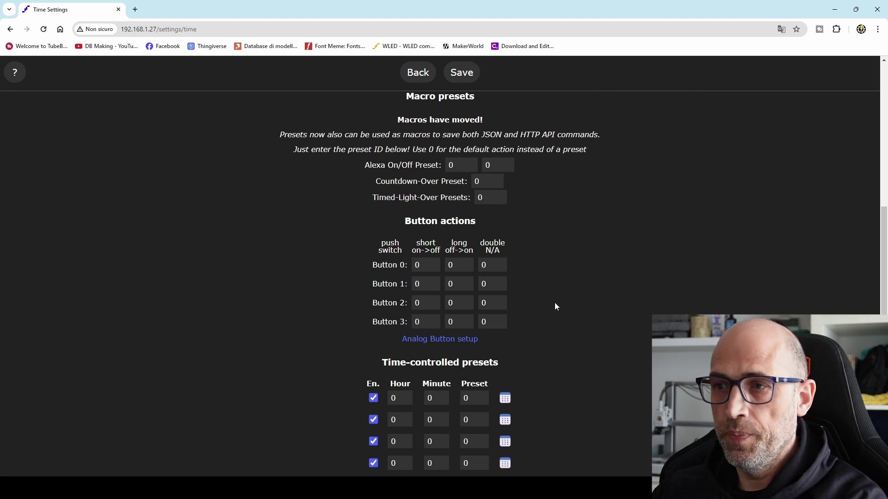
scroll(555, 307, "down", 3)
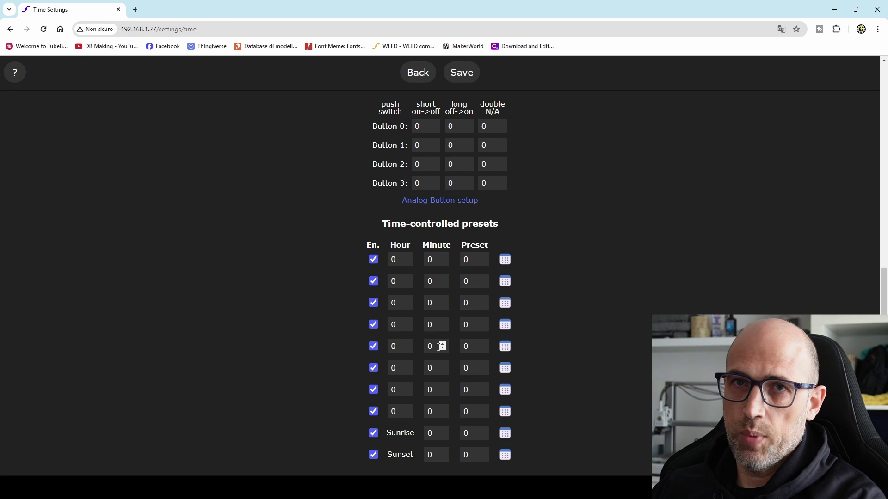
left_click(373, 260)
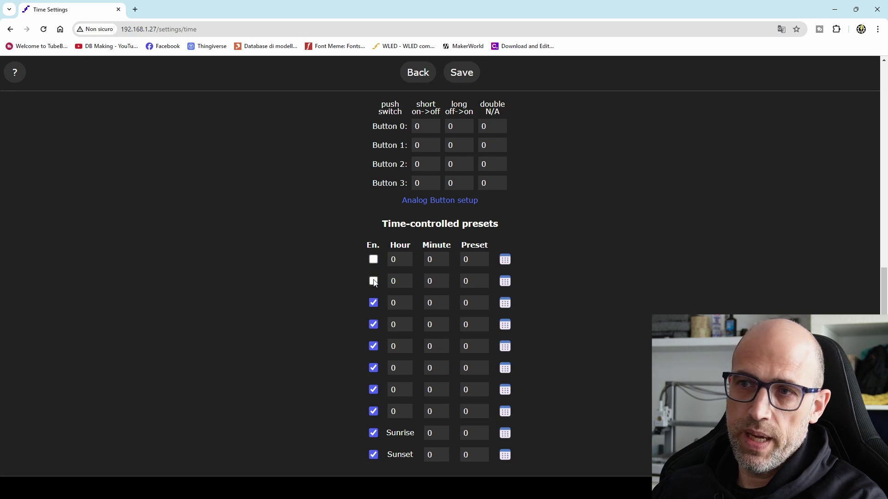
left_click(375, 260)
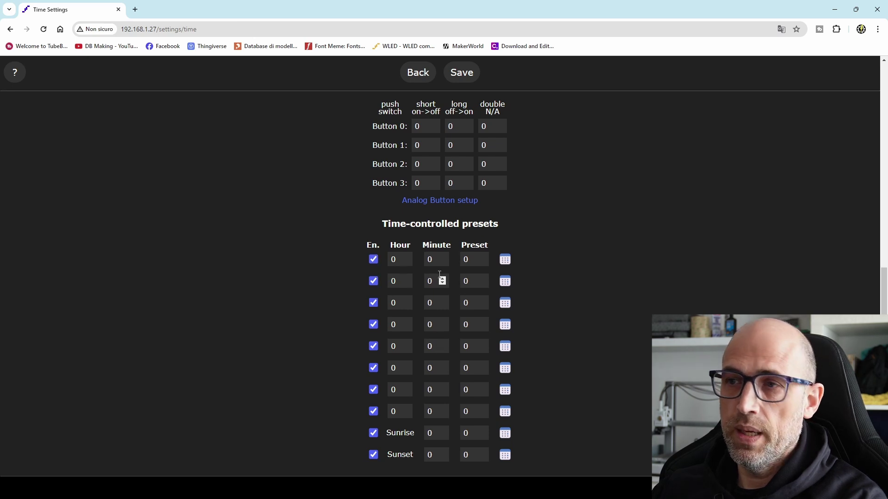
left_click(505, 260)
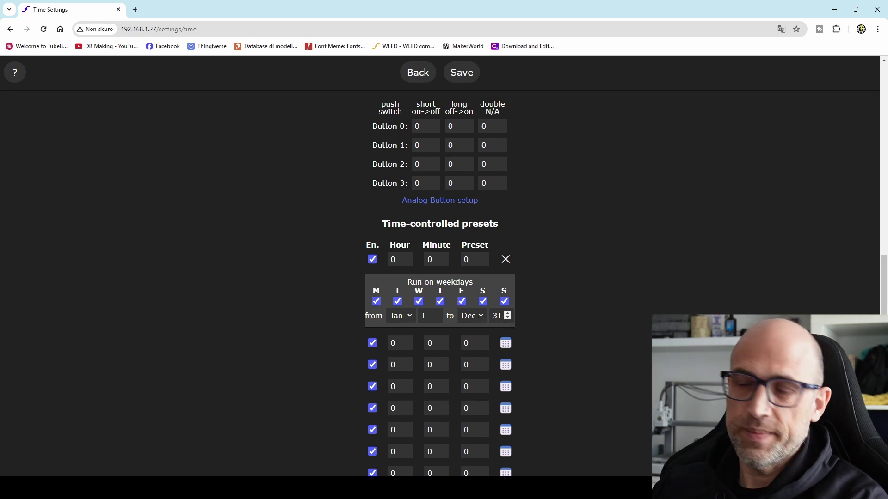
scroll(508, 231, "down", 1)
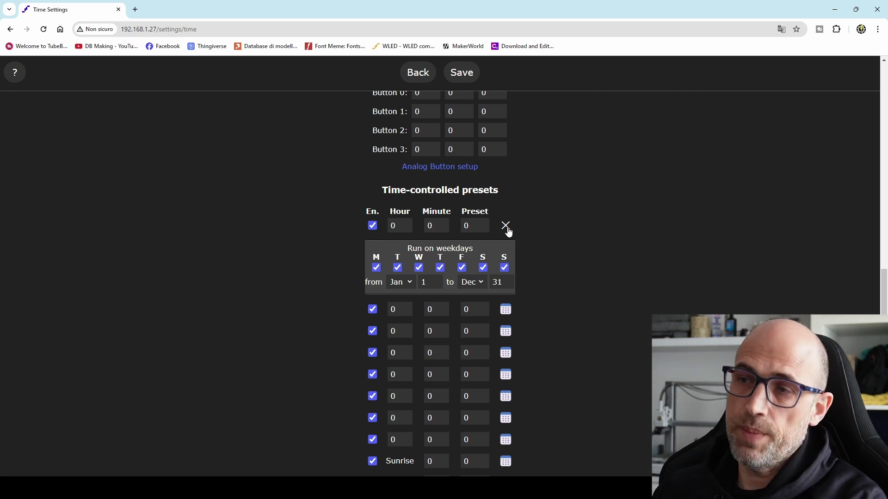
left_click(507, 228)
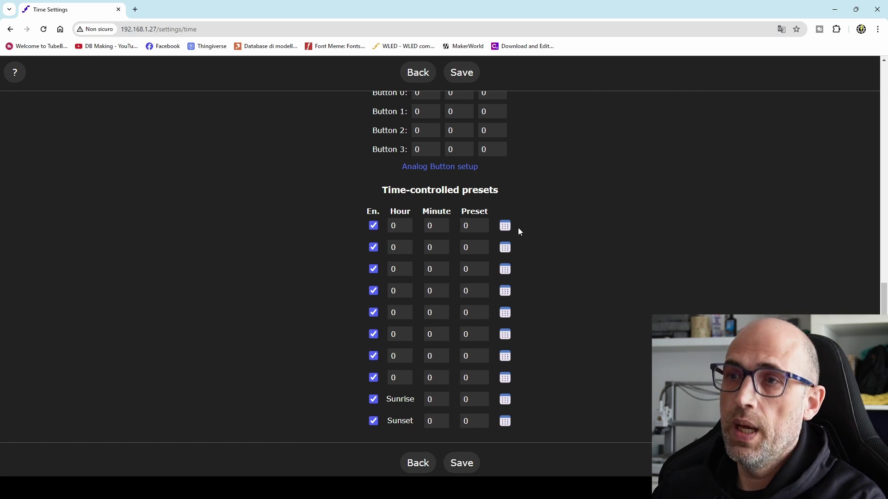
left_click(422, 76)
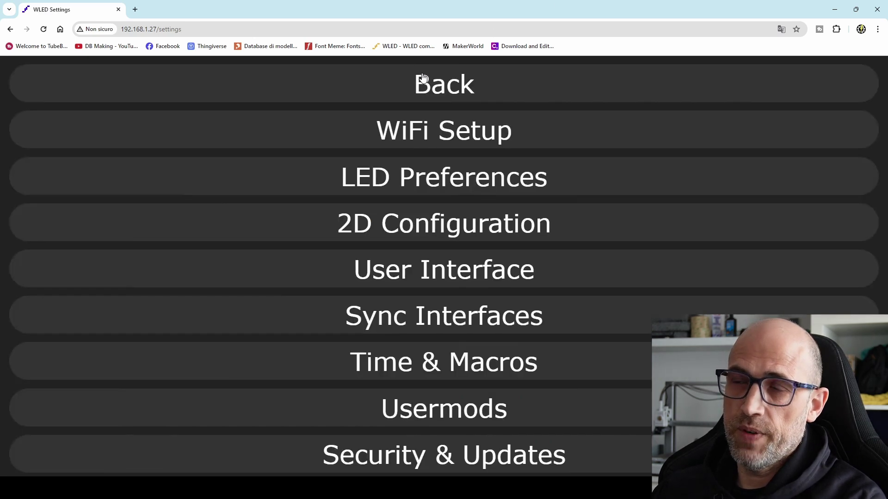
left_click(423, 82)
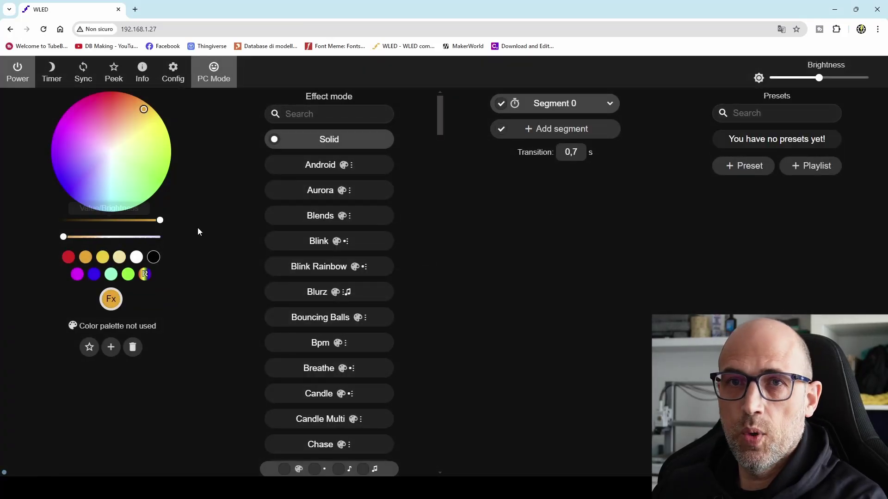
- Set the LED colour to the blue swatch and the brightness to 10
left_click(94, 274)
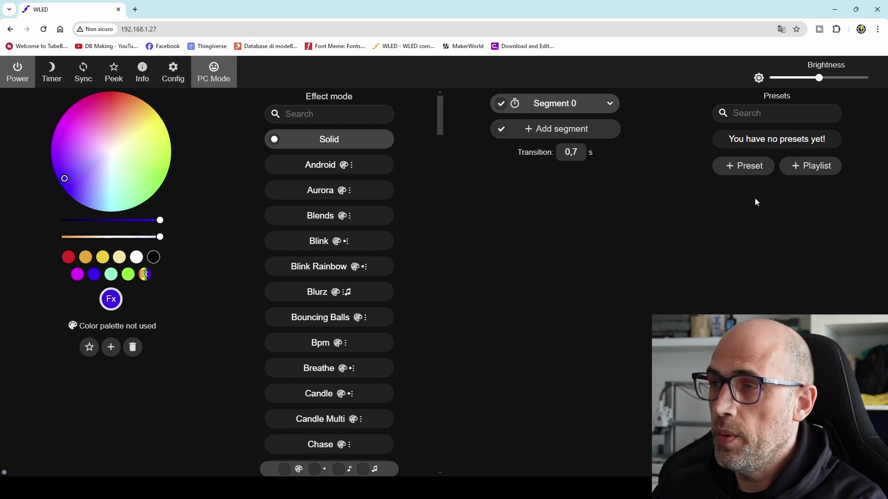
left_click(816, 79)
left_click_drag(816, 81, 774, 82)
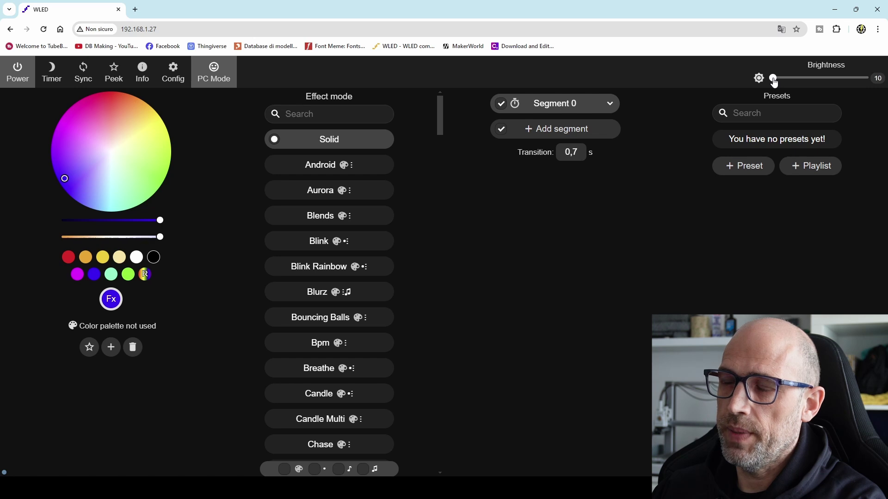
- Save the current light state as a new preset named "blu 10%"
left_click(744, 169)
type("b")
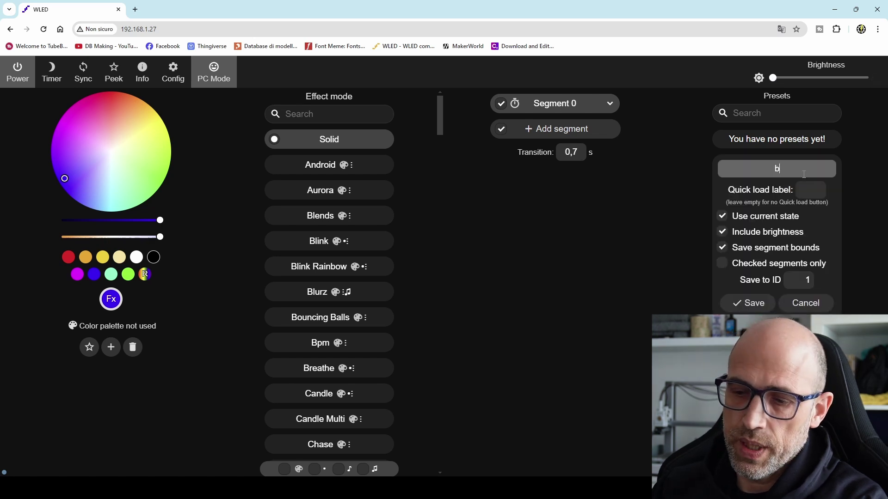
type("lu 20")
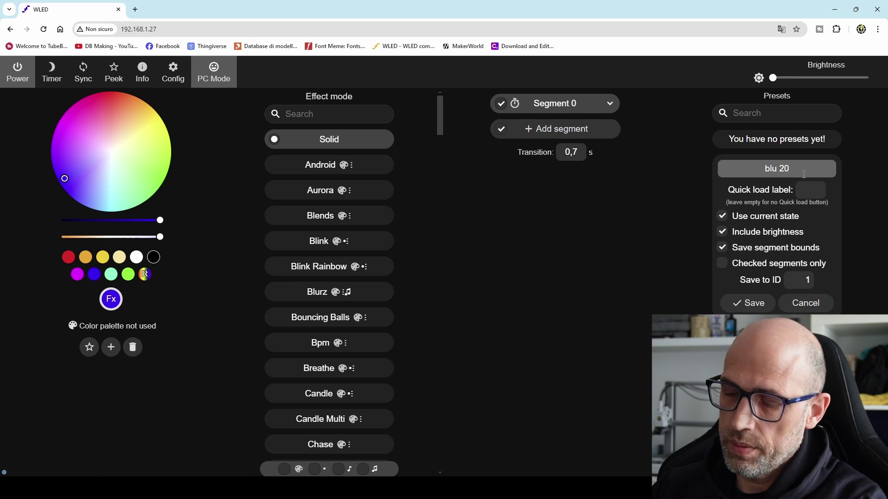
key("BackSpace")
key("BackSpace")
type("10")
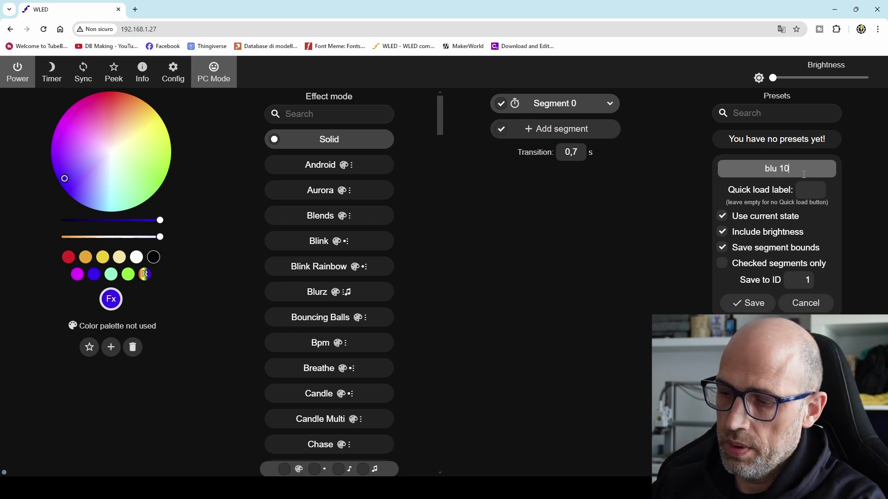
type("%")
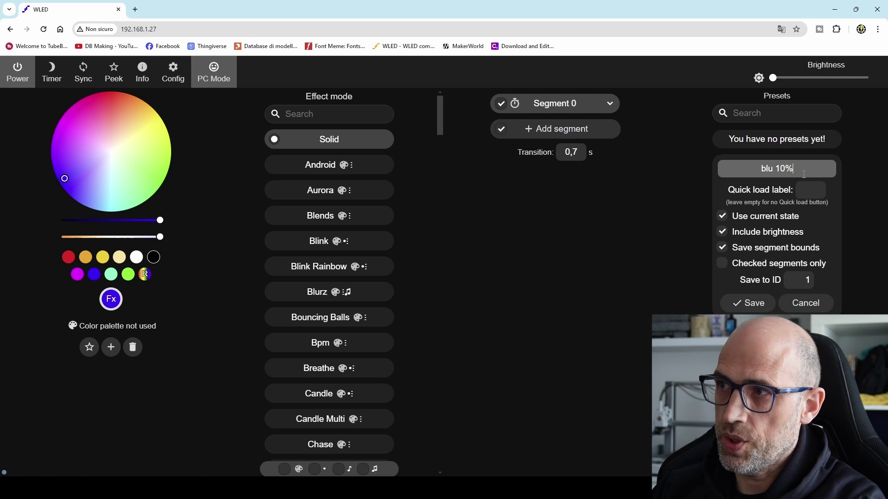
left_click(753, 303)
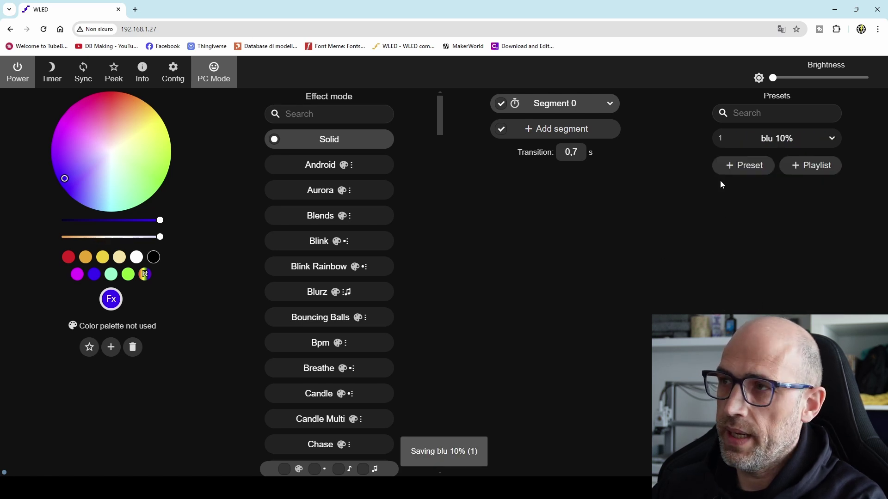
- Raise the brightness to about half and save the state as a new preset named "blu 50%"
left_click_drag(773, 78, 823, 79)
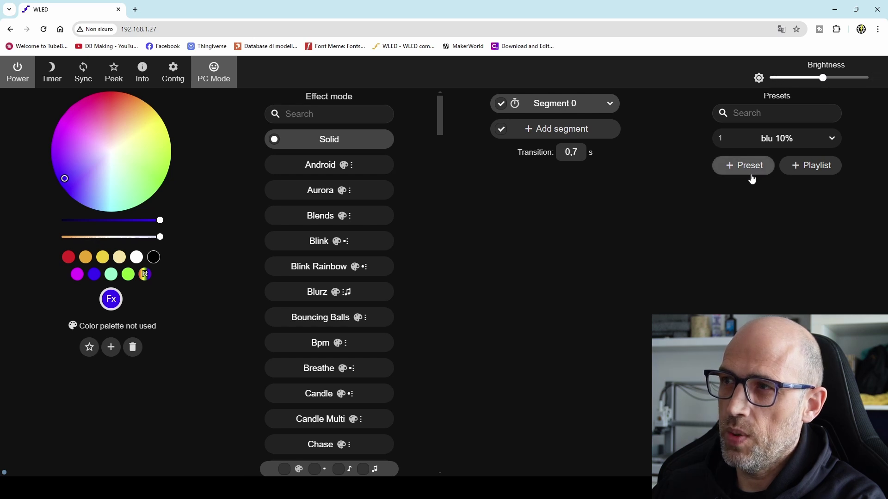
left_click(751, 179)
double_click(786, 173)
key("BackSpace")
type("blu 50%")
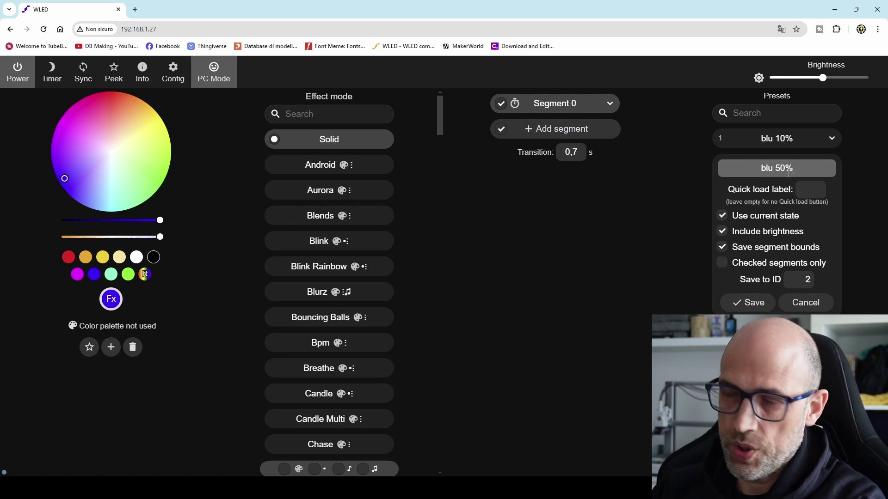
left_click(770, 301)
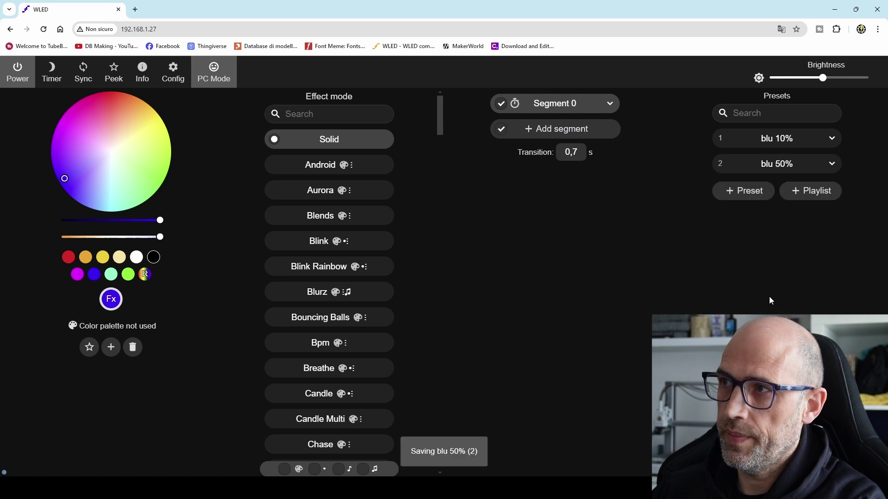
- Raise the brightness to maximum and save the state as a new preset named "blu 100%"
left_click_drag(823, 78, 874, 78)
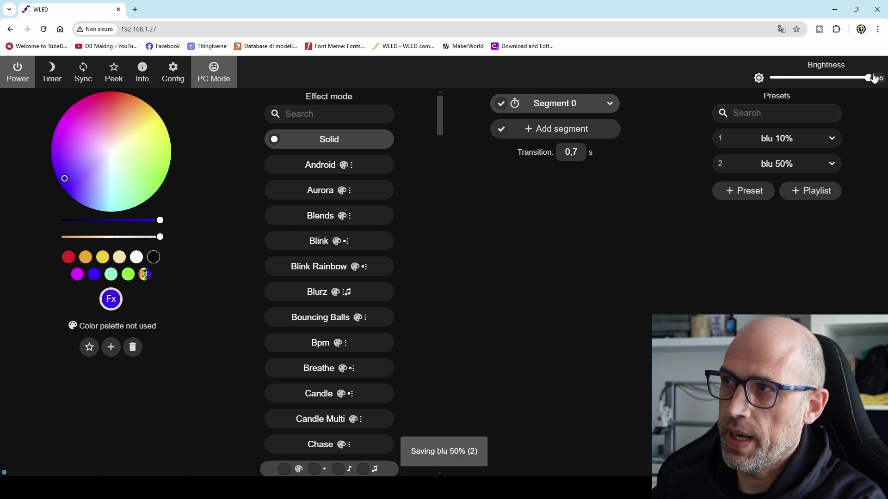
left_click(745, 191)
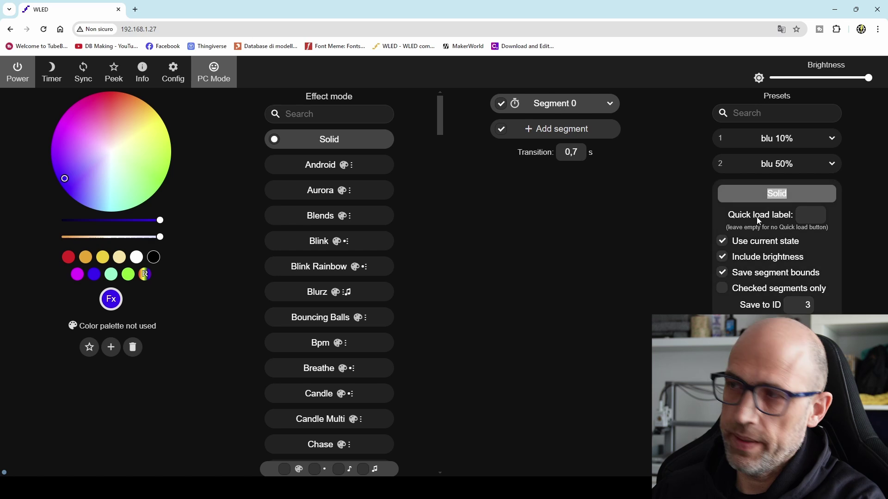
type("blu")
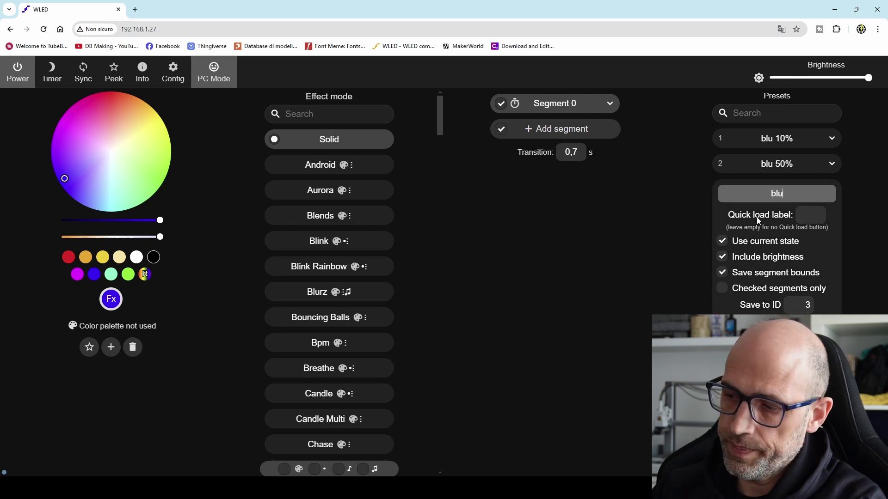
type(" 100%")
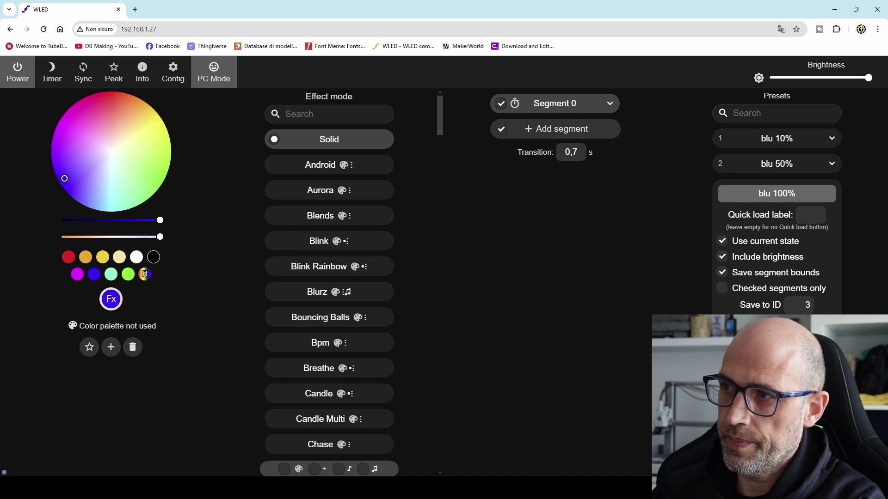
left_click(776, 330)
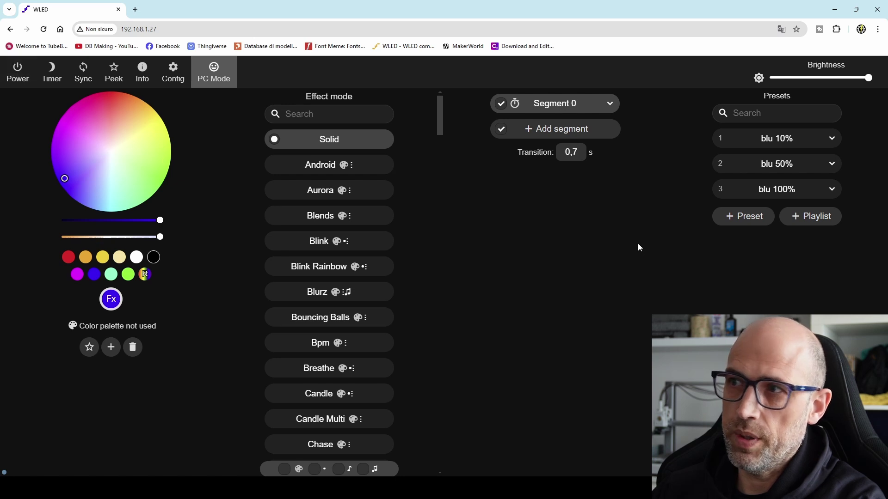
- Turn the light off and save the state as a new preset named "spento"
left_click(745, 217)
type("spento")
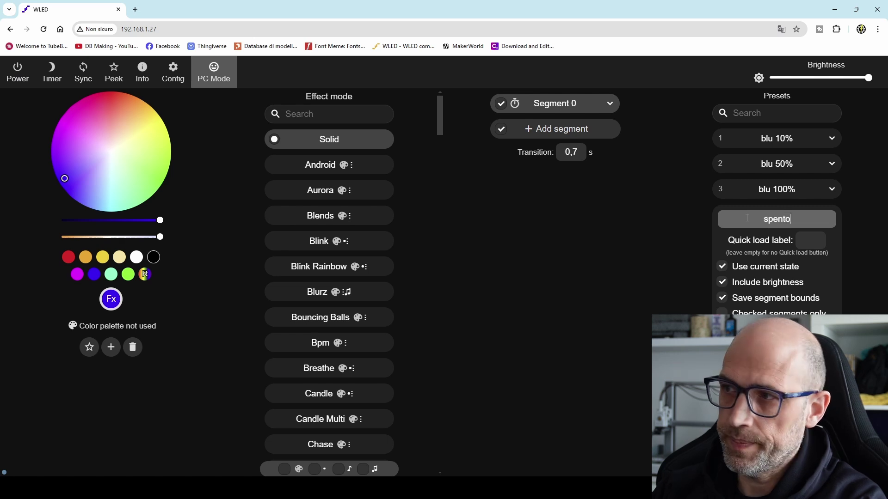
key("Return")
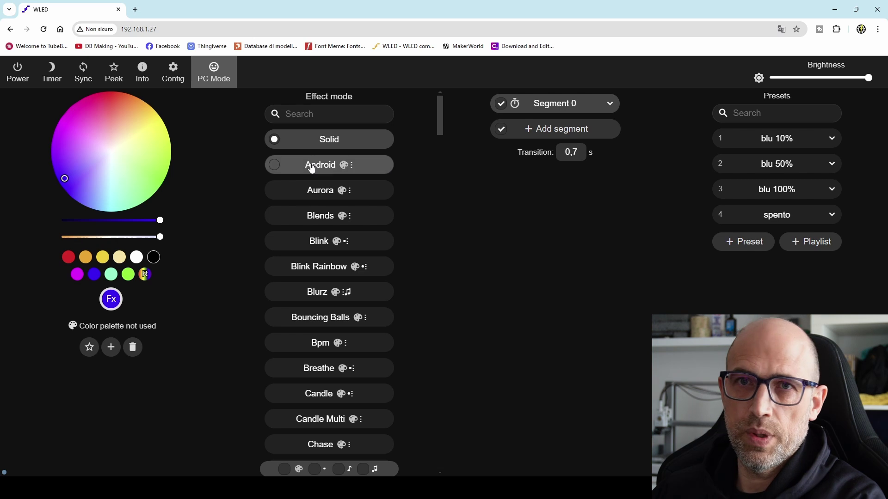
- In the time settings, set the first time-controlled preset row to hour 7 and preset 1
left_click(173, 73)
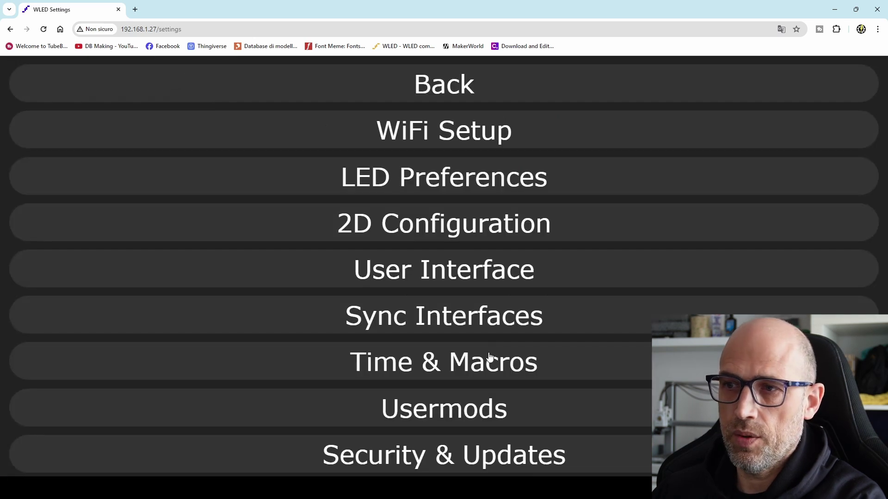
left_click(468, 362)
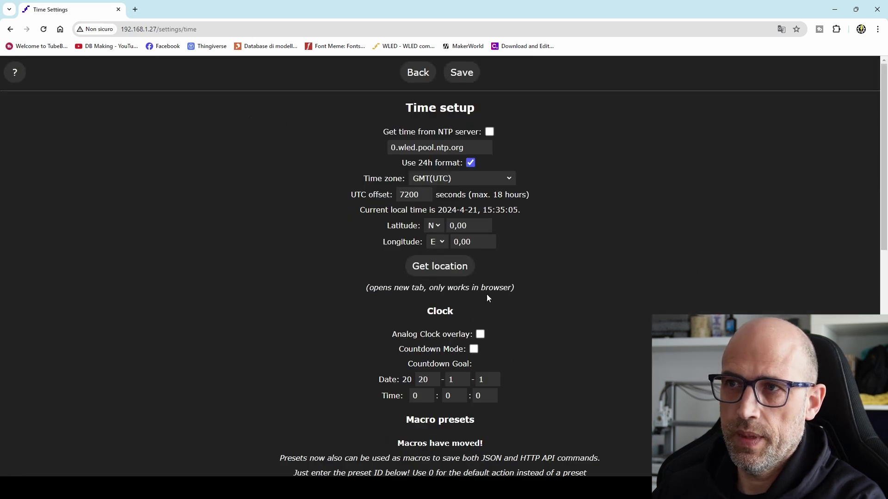
scroll(533, 274, "down", 8)
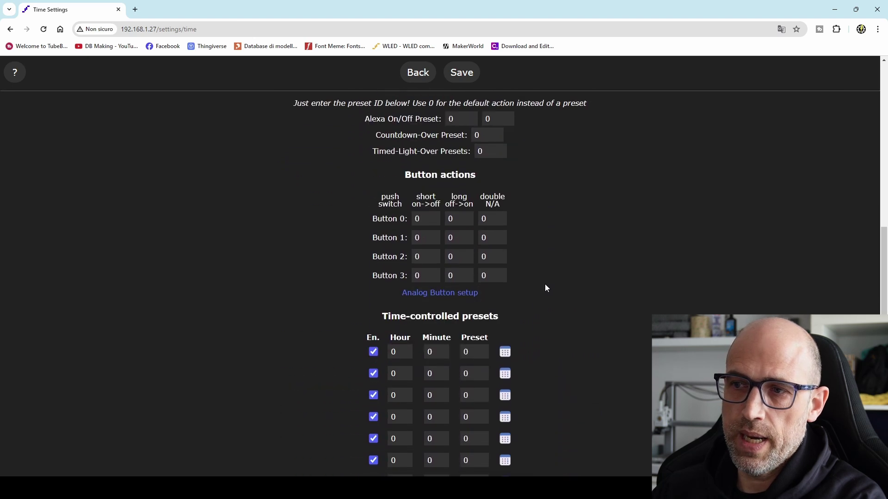
scroll(541, 277, "down", 2)
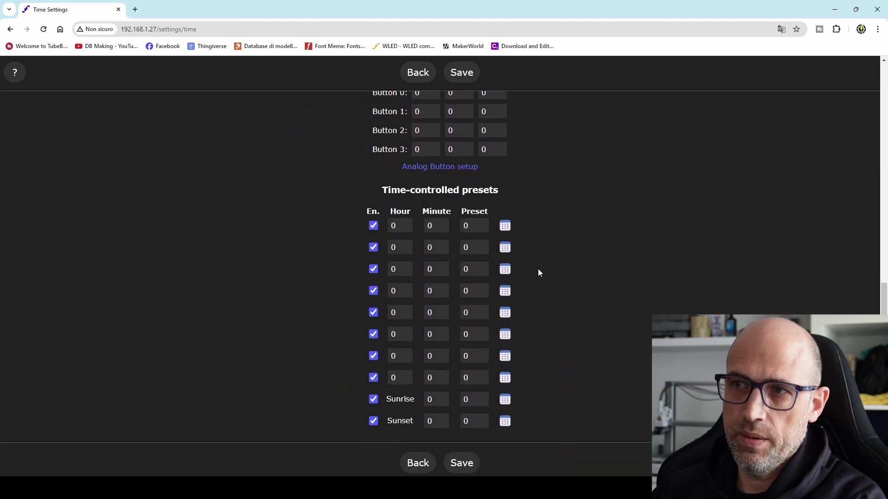
left_click(472, 226)
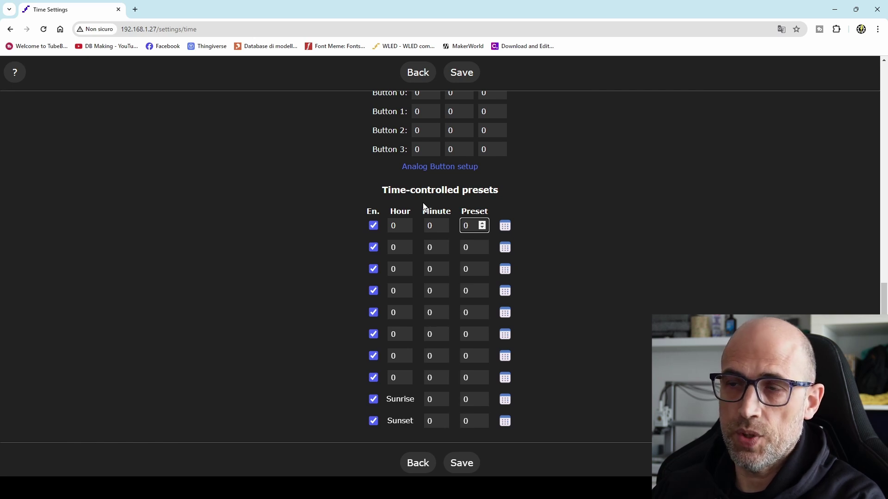
left_click(392, 226)
type("7")
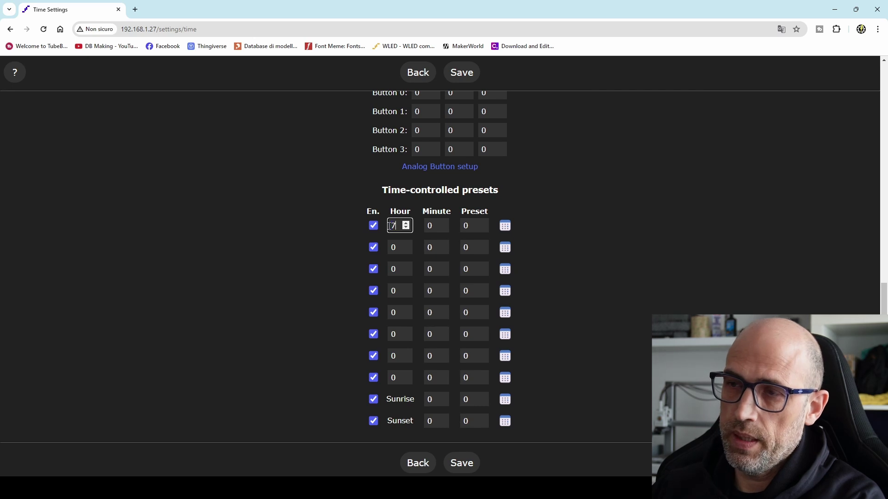
double_click(468, 227)
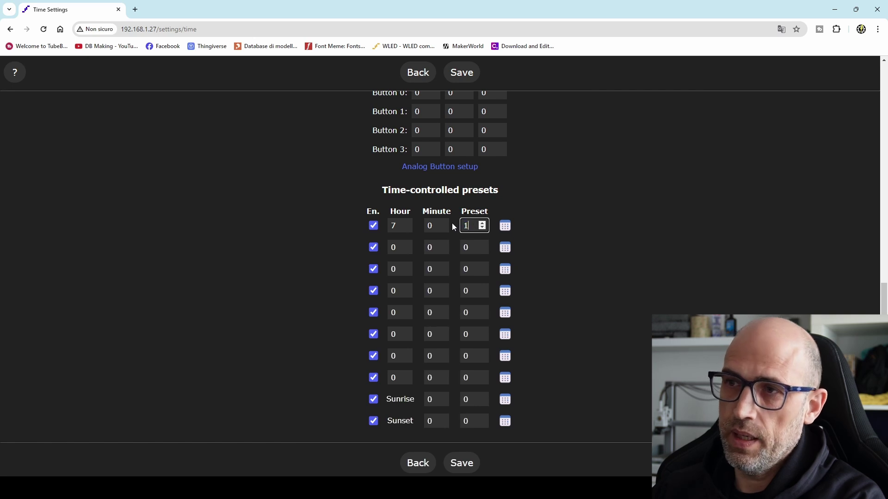
- Exclude Saturday and Sunday from the weekdays of the first time-controlled preset
left_click(505, 226)
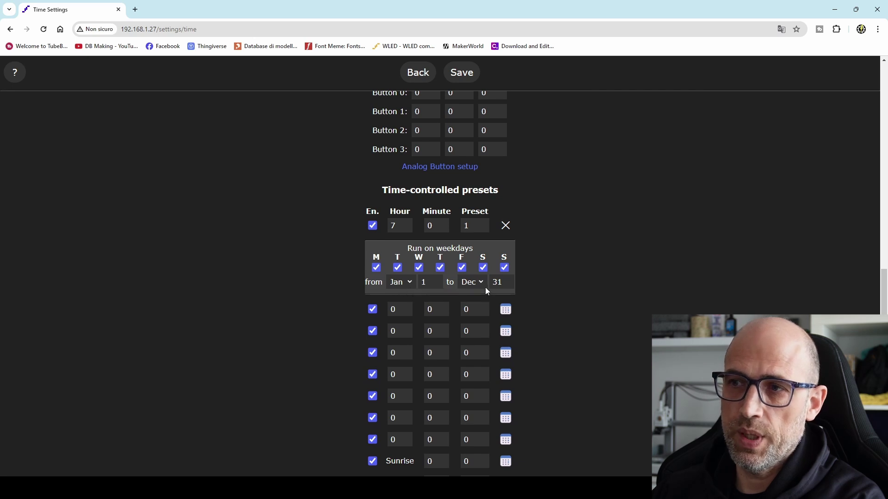
left_click(504, 268)
left_click(483, 268)
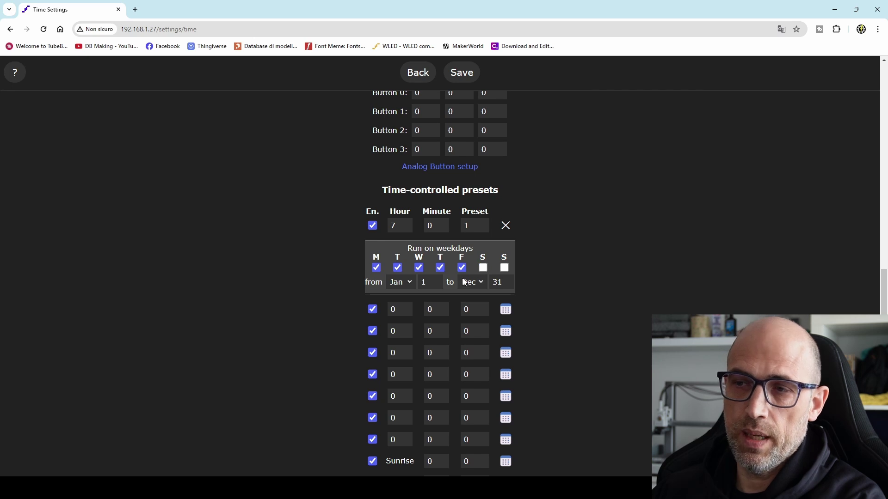
- Set the second time-controlled row to hour 7, minute 15 and preset 2, running Monday to Friday only
scroll(577, 116, "down", 2)
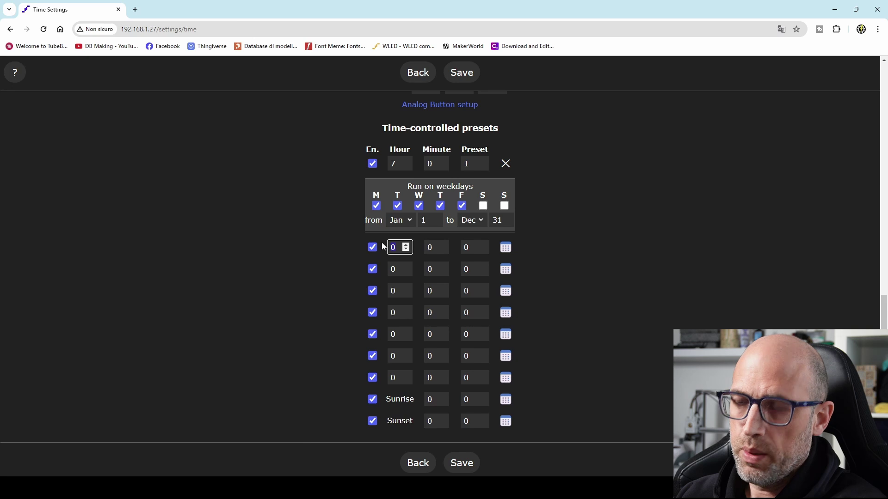
type("7")
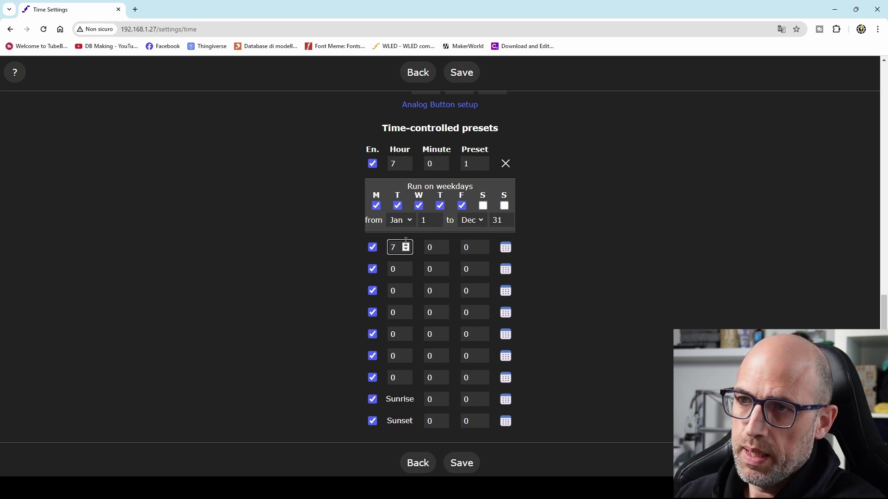
key("Tab")
type("1")
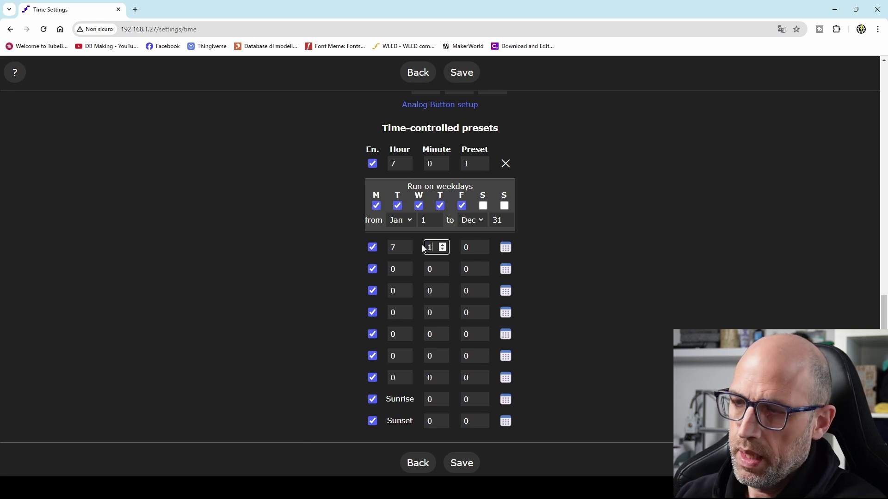
type("5")
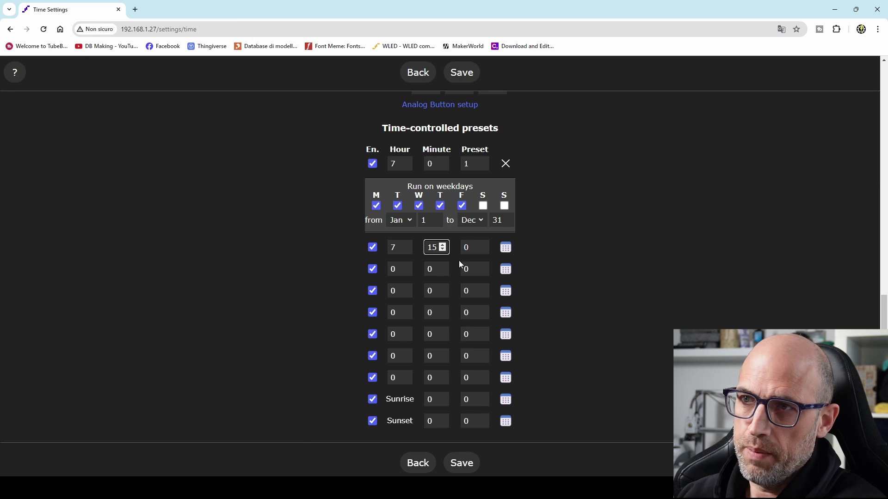
left_click(470, 249)
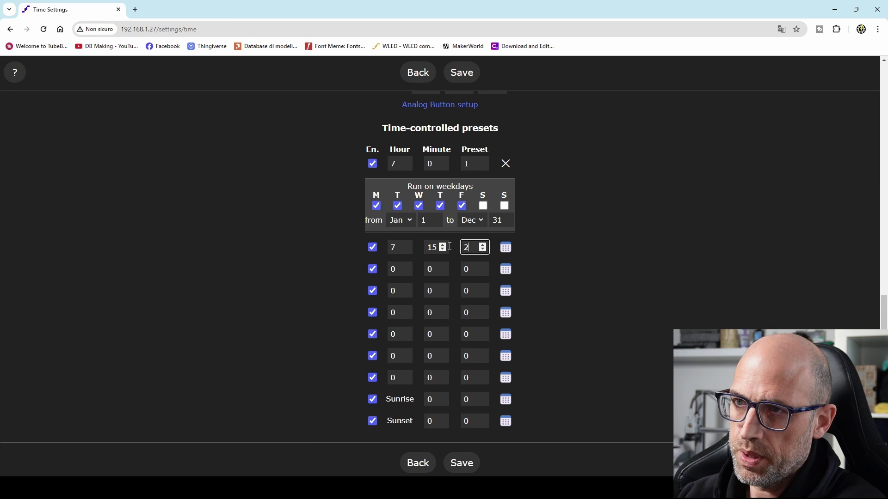
left_click(506, 248)
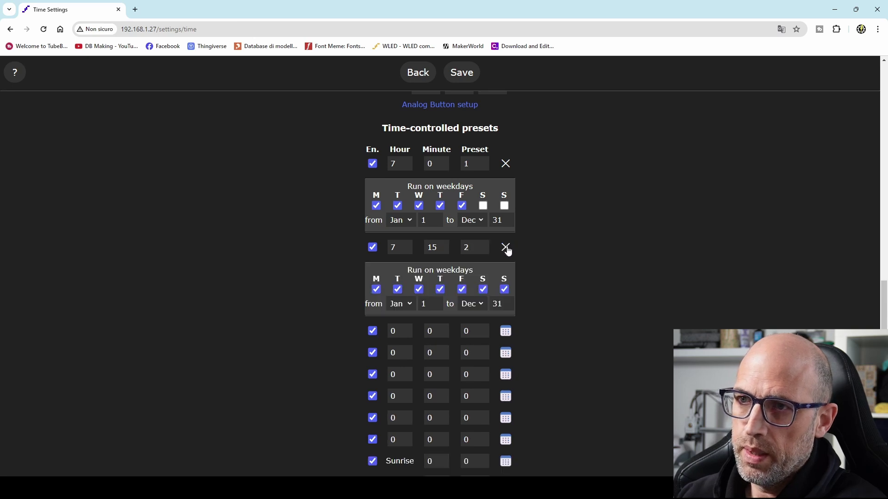
left_click(483, 289)
left_click(505, 290)
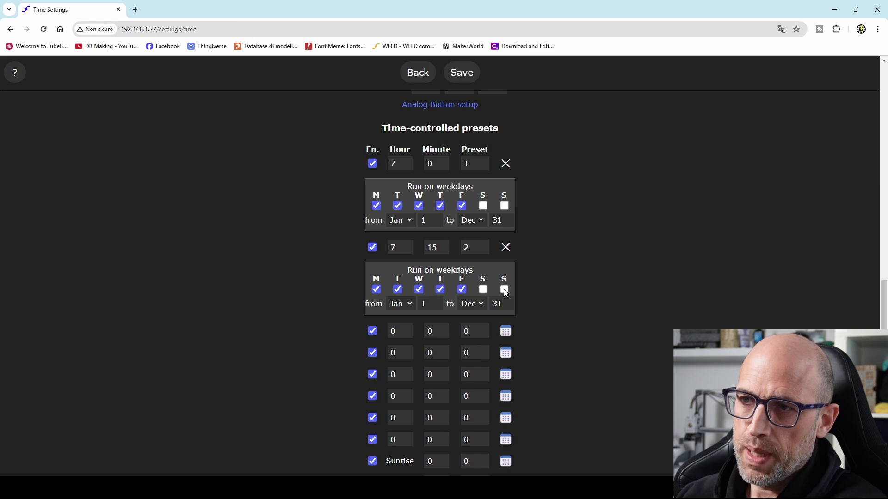
- Set the third time-controlled row to hour 7, minute 30 and preset 3, running Monday to Friday only
left_click(398, 330)
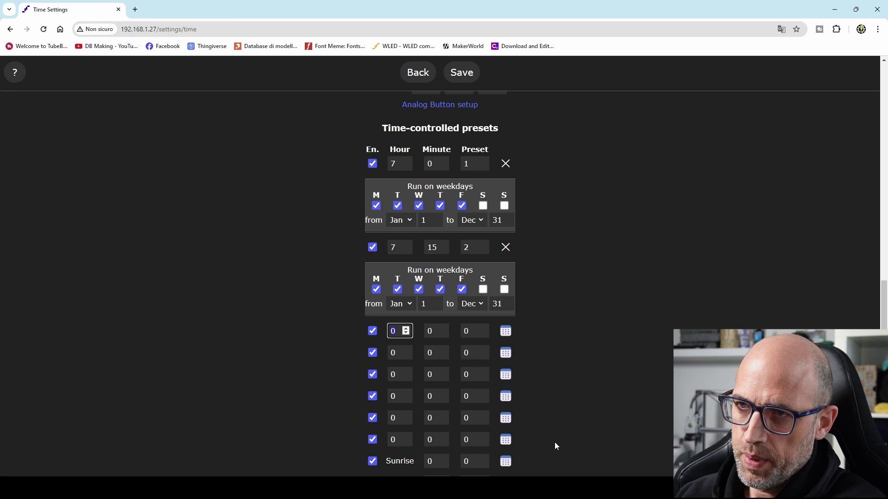
type("7")
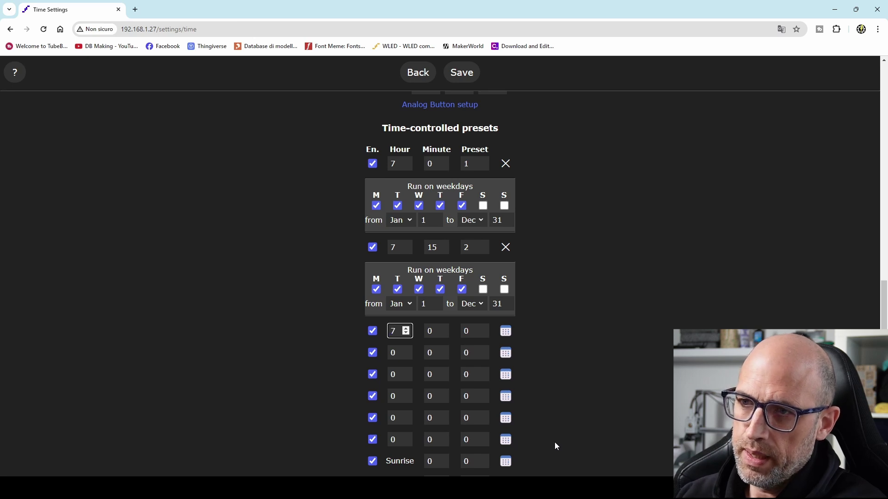
key("Tab")
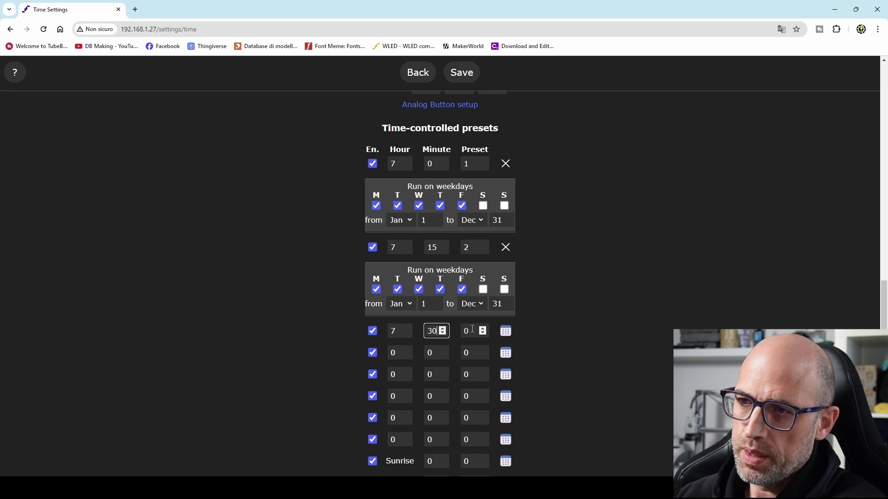
key("Tab")
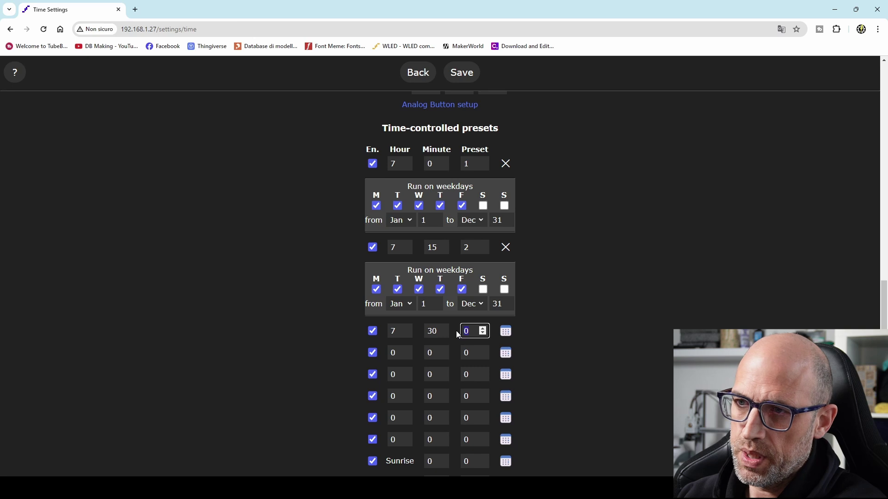
left_click(506, 332)
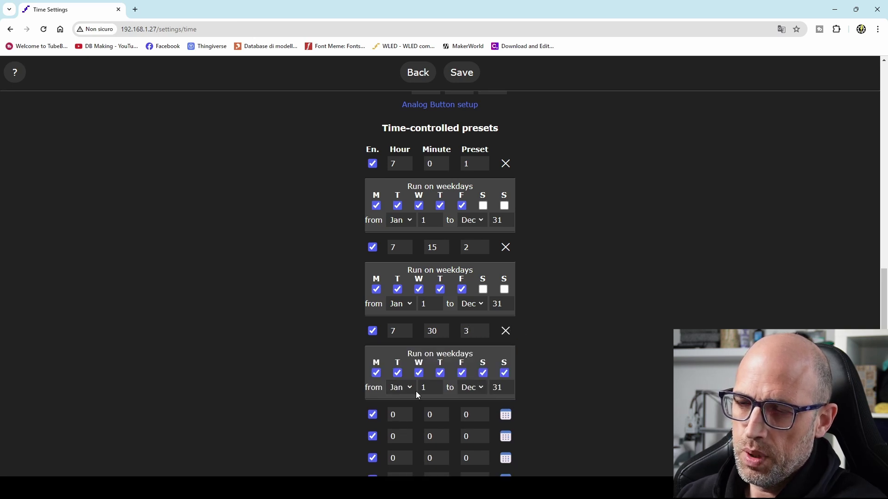
left_click(483, 373)
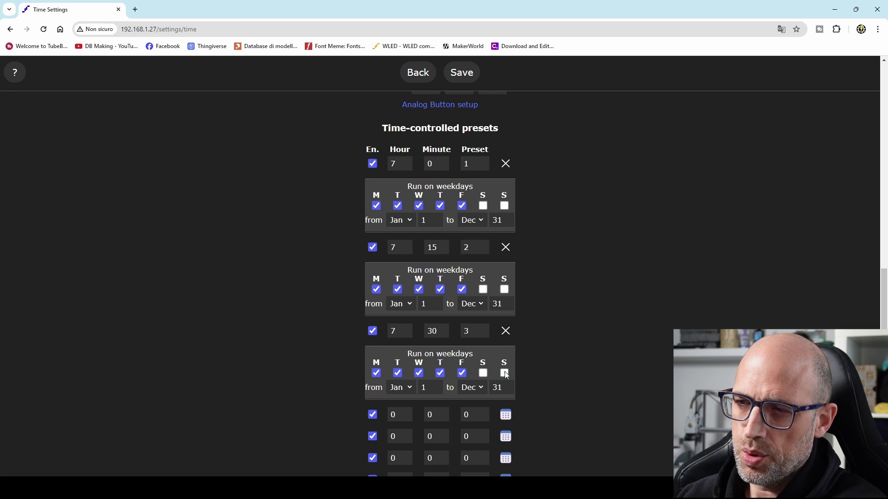
- Set the fourth time-controlled row to hour 7, minute 45 and preset 4, running Monday to Friday only
scroll(568, 364, "down", 1)
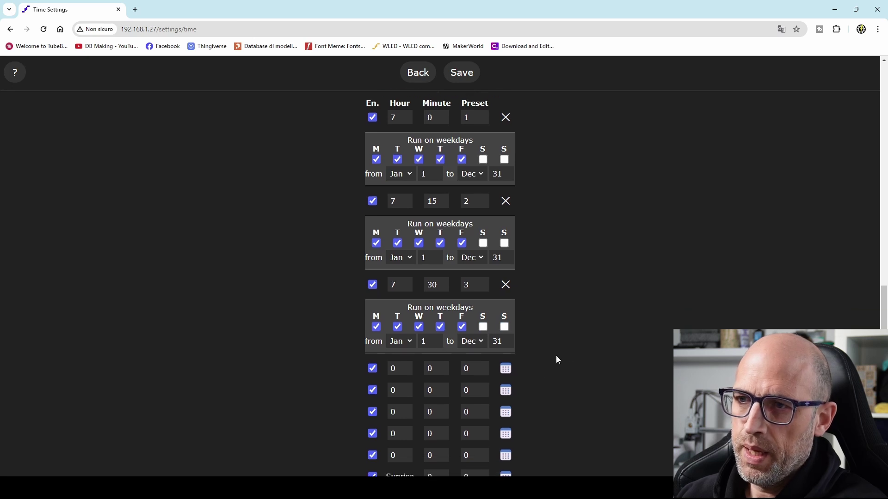
left_click(392, 369)
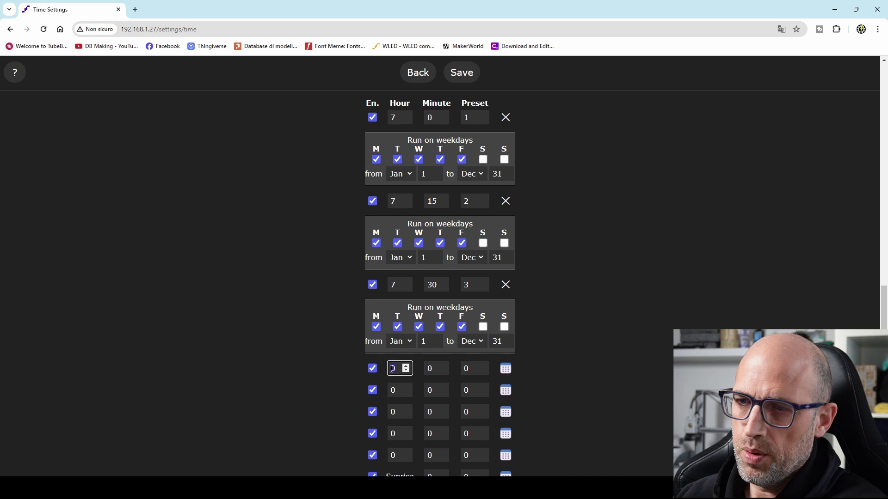
type("7")
left_click(428, 368)
type("45")
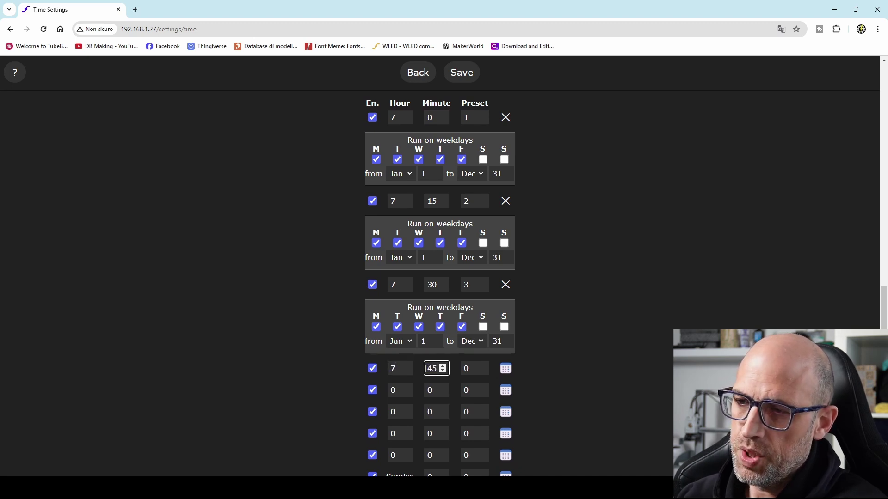
left_click(474, 370)
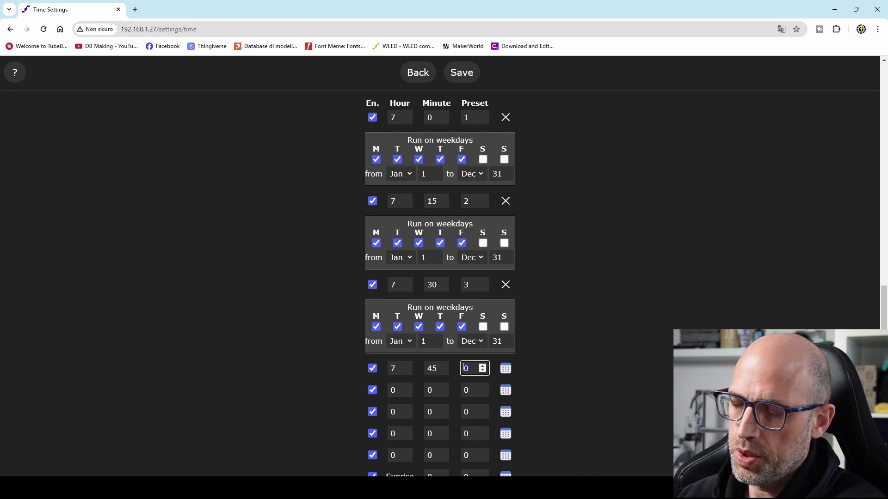
type("4")
left_click(506, 369)
scroll(551, 362, "down", 2)
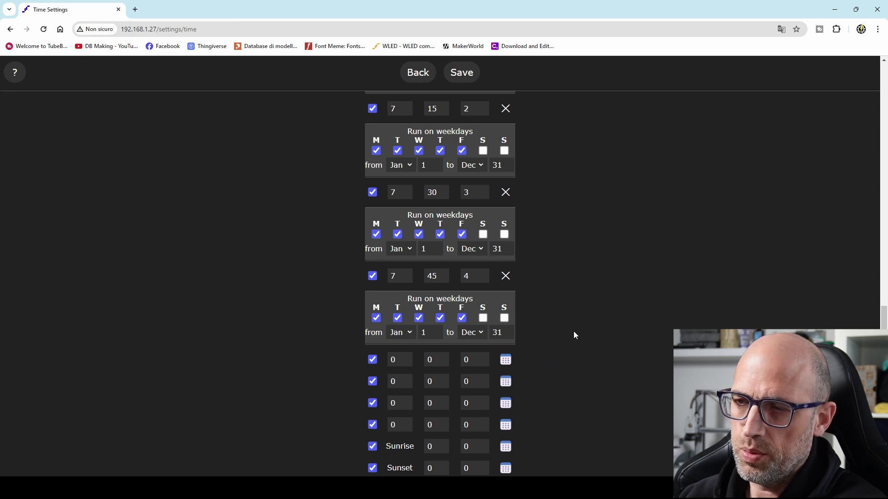
scroll(574, 331, "down", 1)
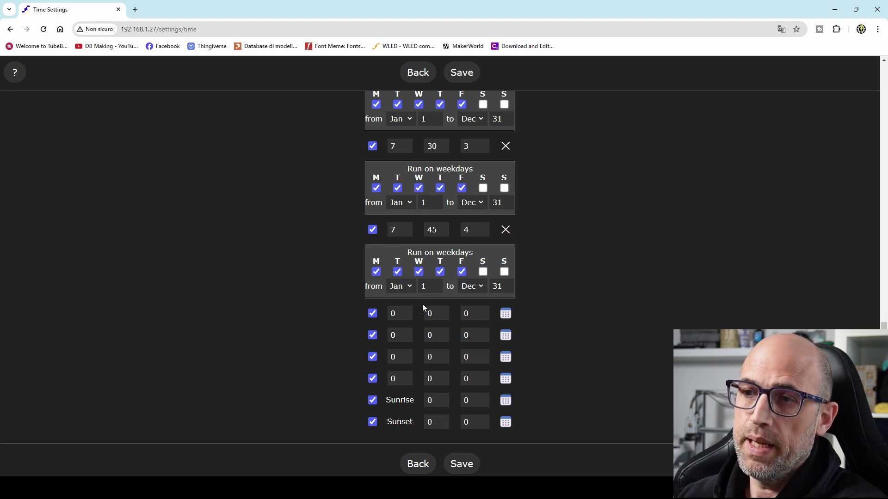
- Set the fifth time-controlled row to hour 9 and preset 1, running on Saturday and Sunday only
left_click(389, 315)
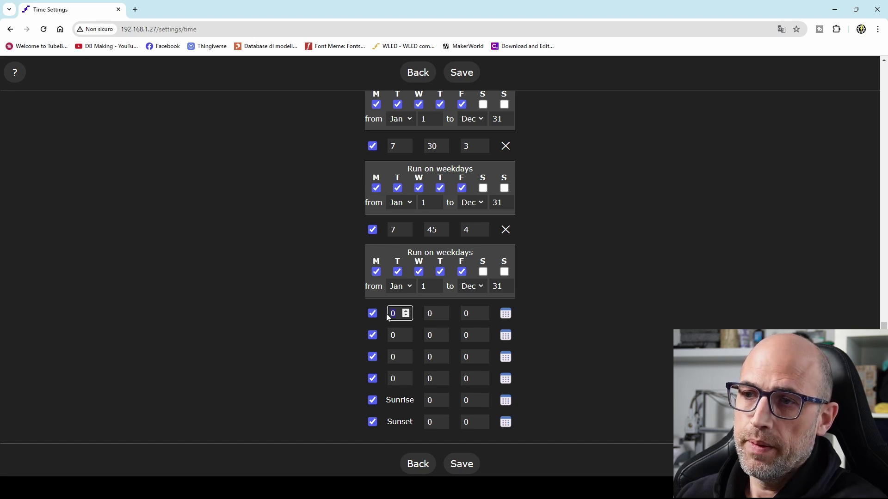
type("9")
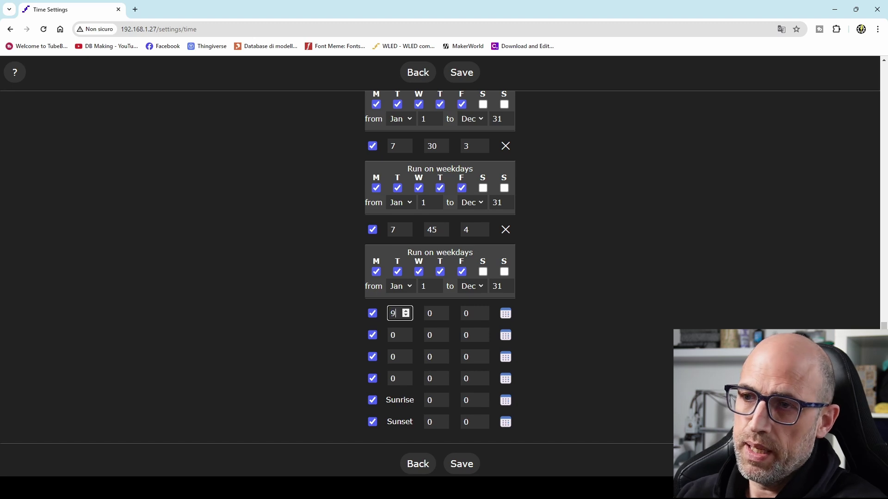
left_click(473, 314)
type("1")
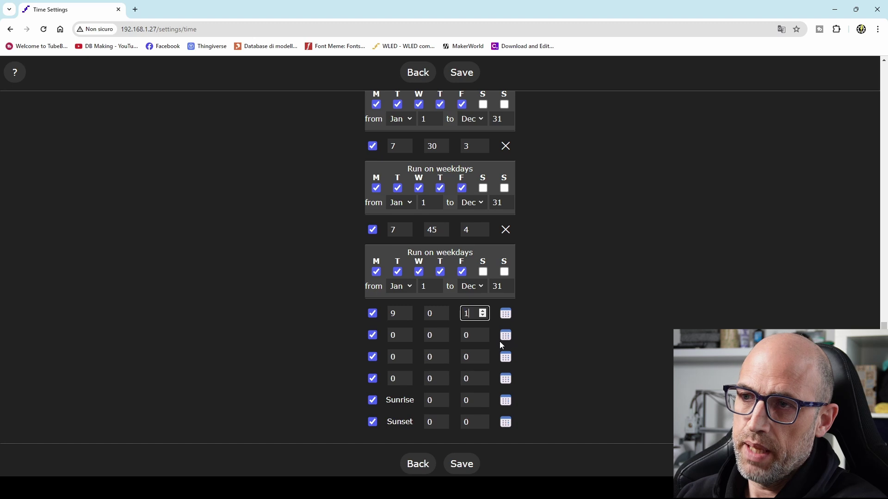
left_click(505, 314)
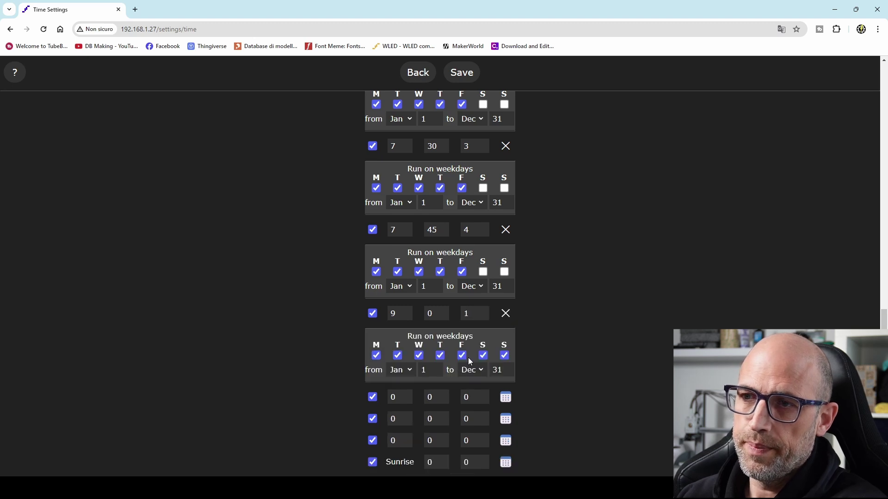
left_click(376, 355)
left_click(397, 355)
left_click(418, 355)
left_click(439, 355)
left_click(460, 356)
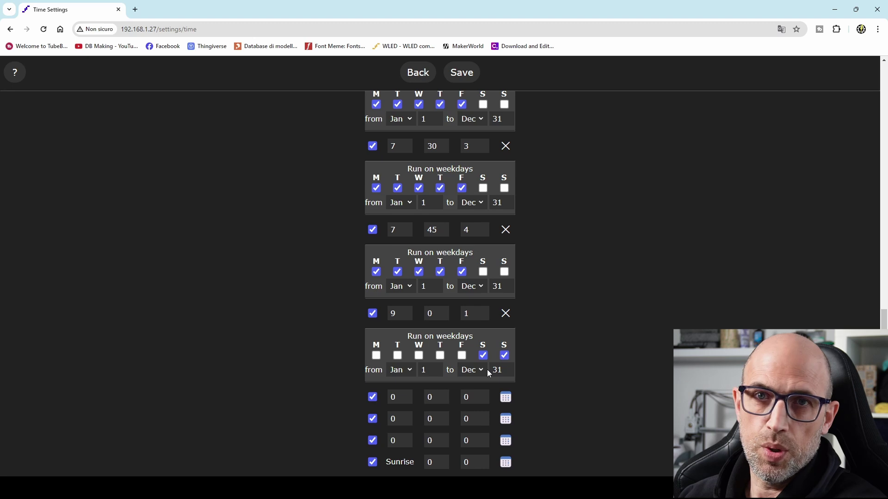
- Set the sixth time-controlled row to hour 9, minute 15 and preset 2, running on Saturday and Sunday only
double_click(391, 397)
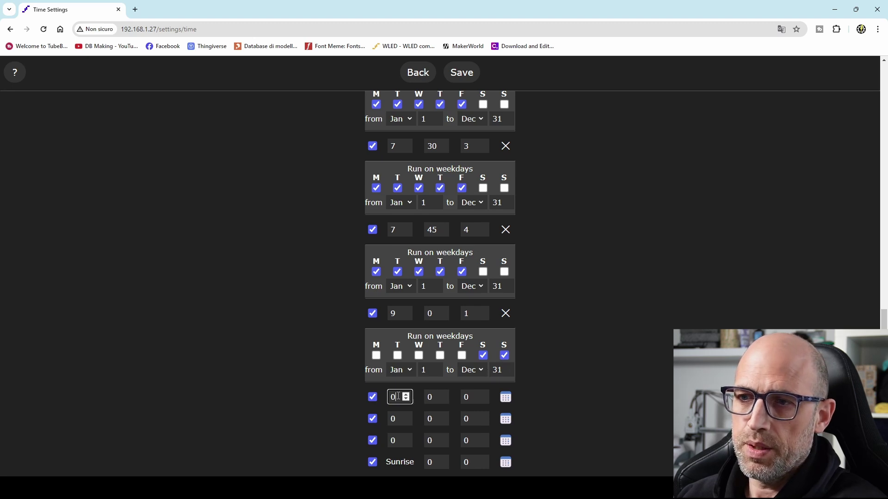
type("9")
double_click(428, 397)
type("15")
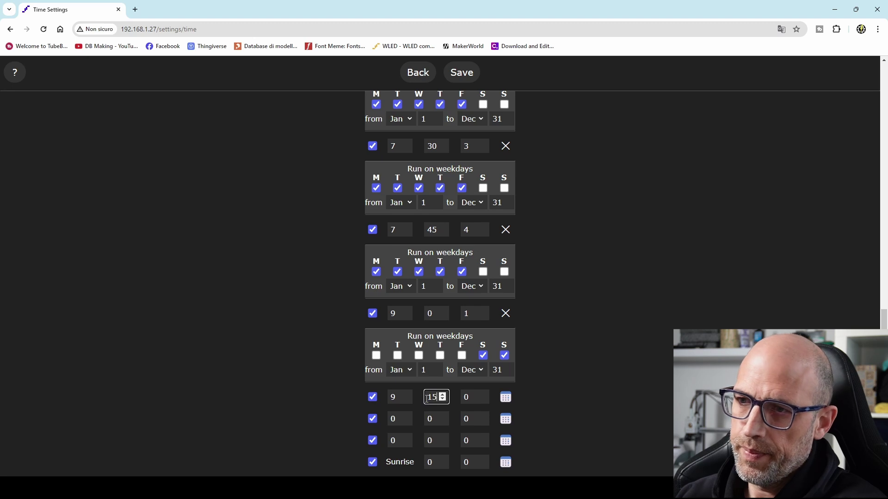
double_click(479, 396)
type("2")
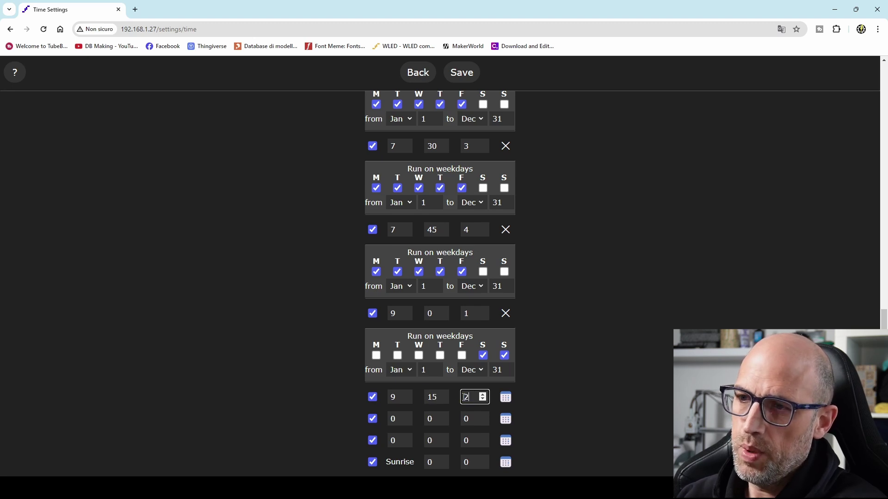
left_click(505, 398)
left_click(376, 439)
left_click(397, 439)
left_click(419, 439)
left_click(439, 440)
left_click(461, 439)
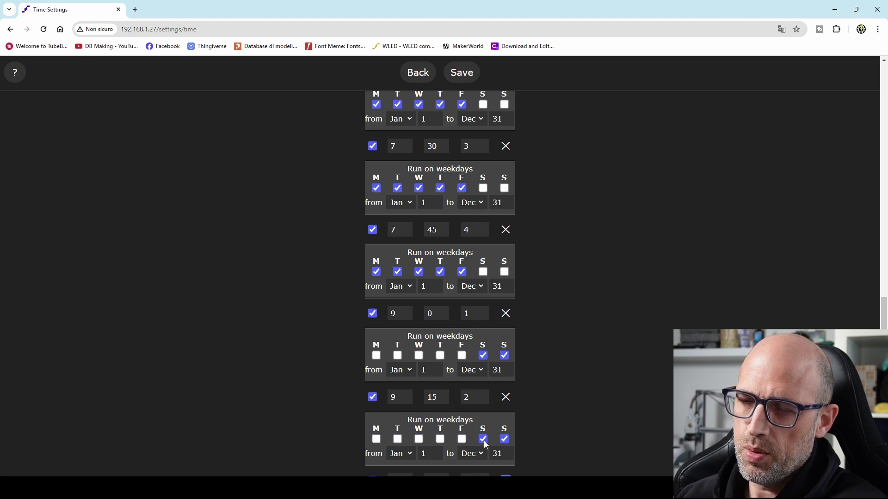
- Set the seventh time-controlled row to hour 9, minute 30 and preset 3, running on Saturday and Sunday only
scroll(555, 375, "down", 3)
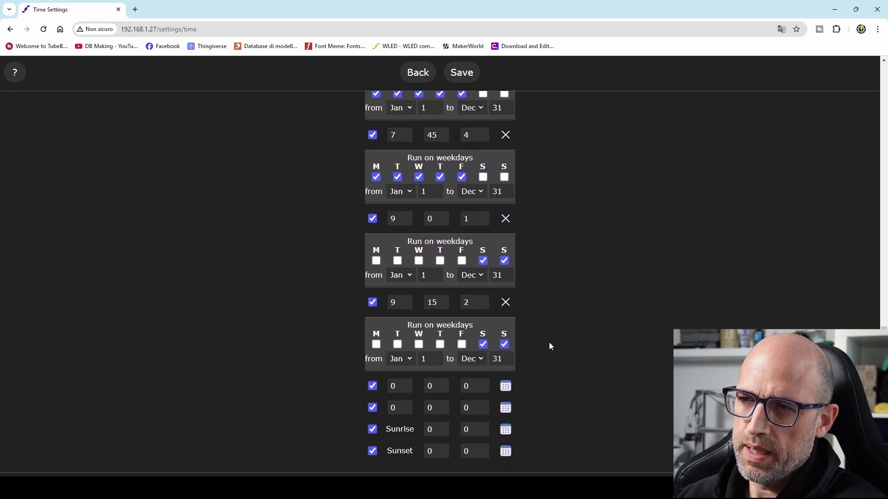
double_click(398, 357)
type("9")
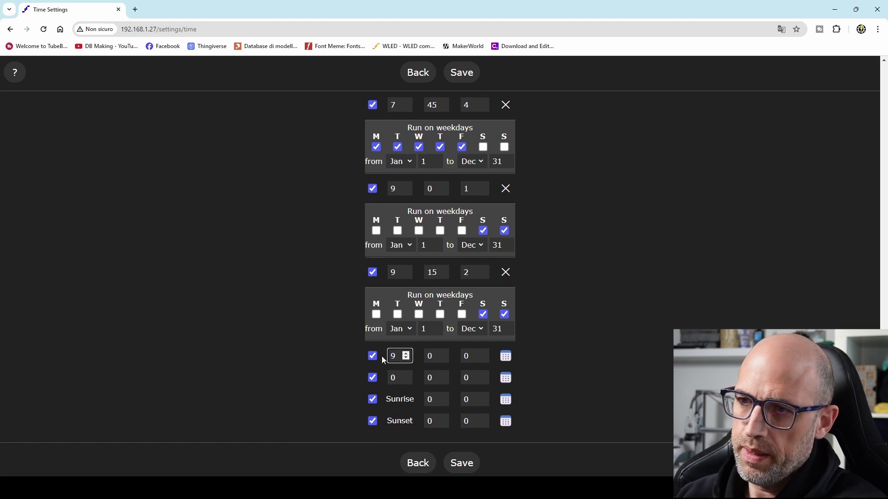
left_click(429, 355)
type("30")
left_click(466, 356)
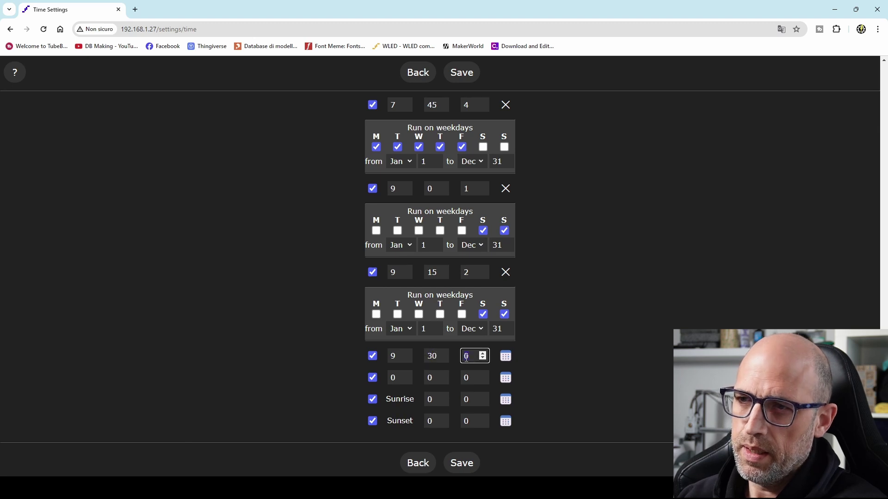
type("3")
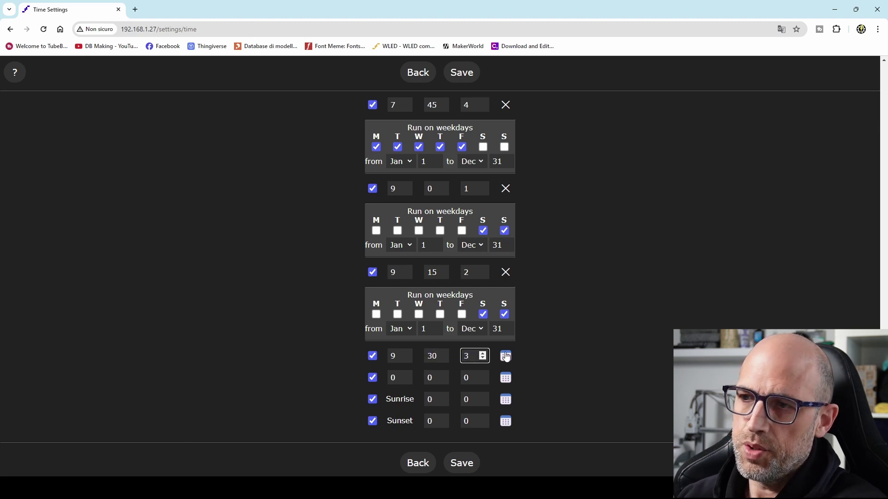
left_click(505, 356)
left_click(375, 398)
left_click(397, 398)
left_click(419, 398)
left_click(440, 397)
left_click(462, 398)
- Set the eighth time-controlled row to hour 9, minute 45 and preset 4, running on Saturday and Sunday only
scroll(515, 343, "down", 1)
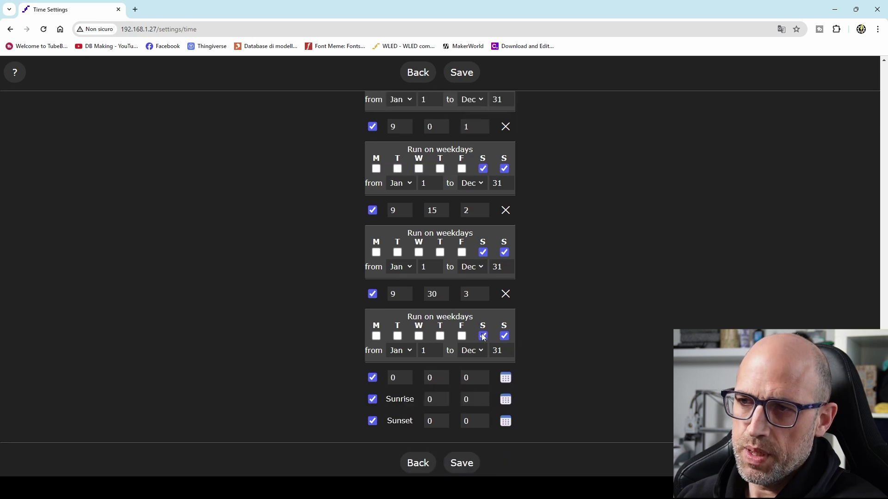
left_click(398, 378)
type("9")
left_click(430, 378)
key("BackSpace")
type("45")
left_click(466, 378)
key("BackSpace")
type("4")
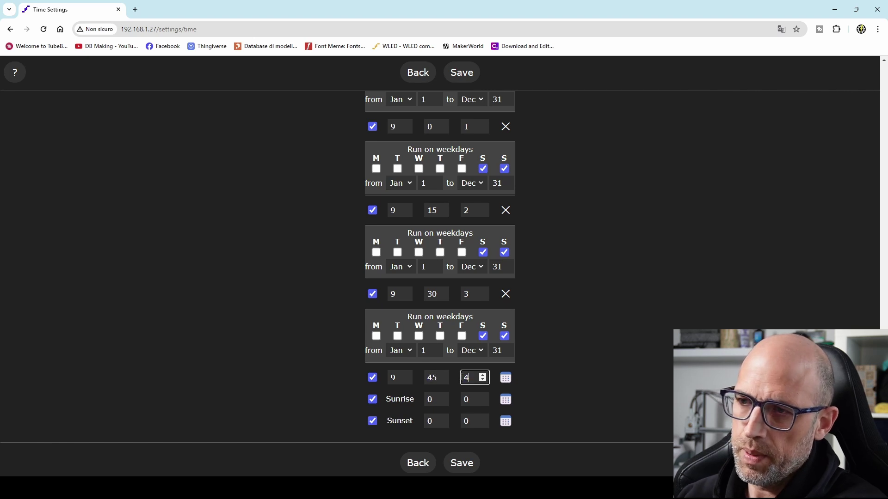
left_click(504, 378)
scroll(463, 393, "down", 2)
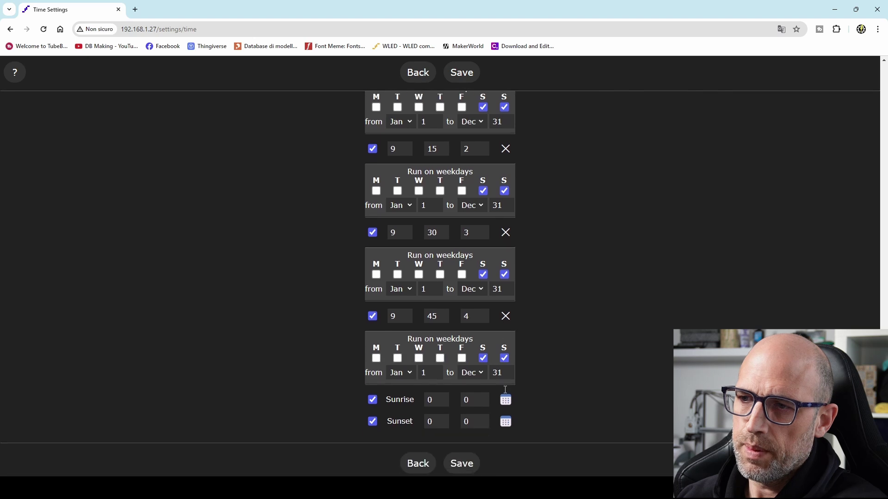
scroll(477, 360, "up", 2)
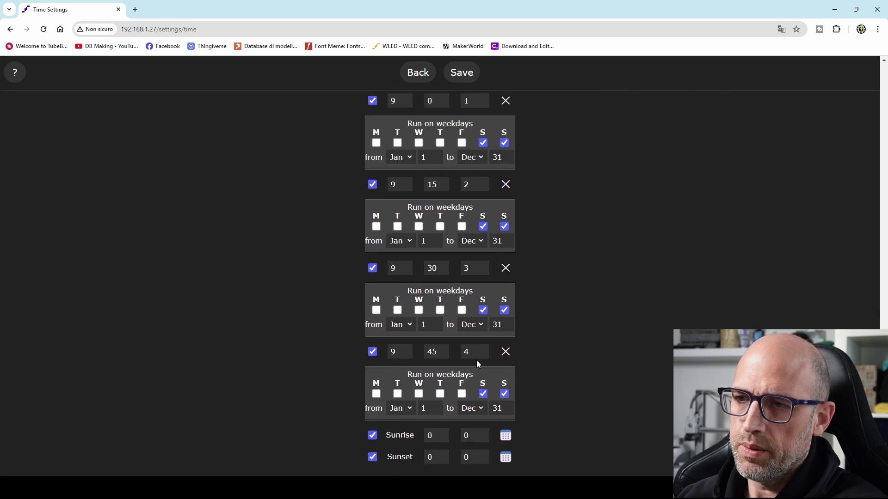
- Save the time settings and reopen Time & Macros at the time-controlled presets
left_click(464, 78)
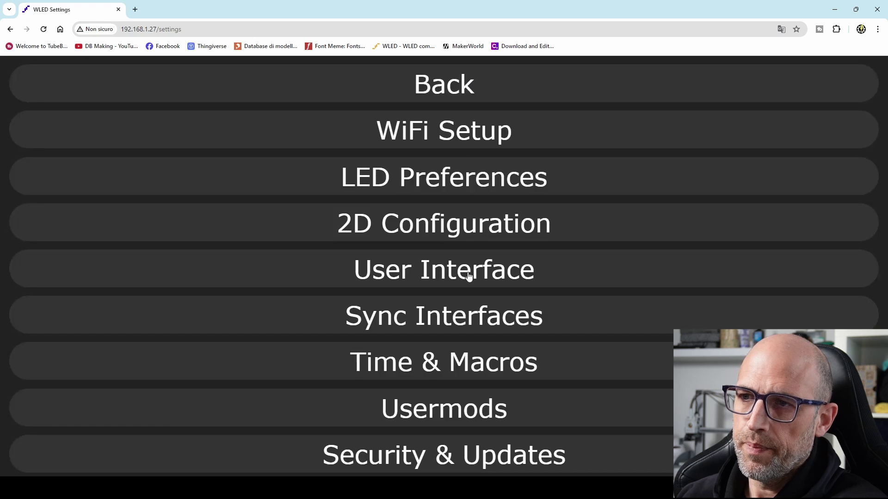
left_click(455, 364)
scroll(492, 323, "down", 15)
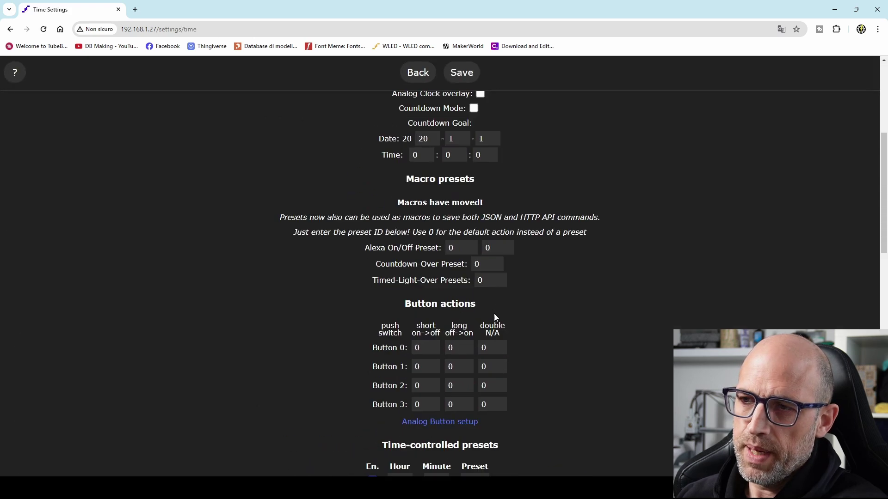
scroll(509, 309, "down", 2)
scroll(545, 305, "up", 7)
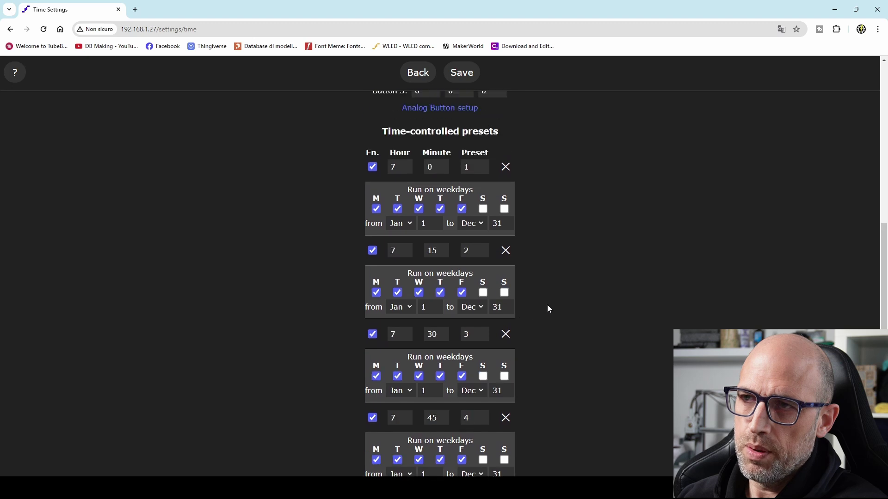
- Collapse the weekday and date details of all eight time-controlled preset rows
left_click(505, 213)
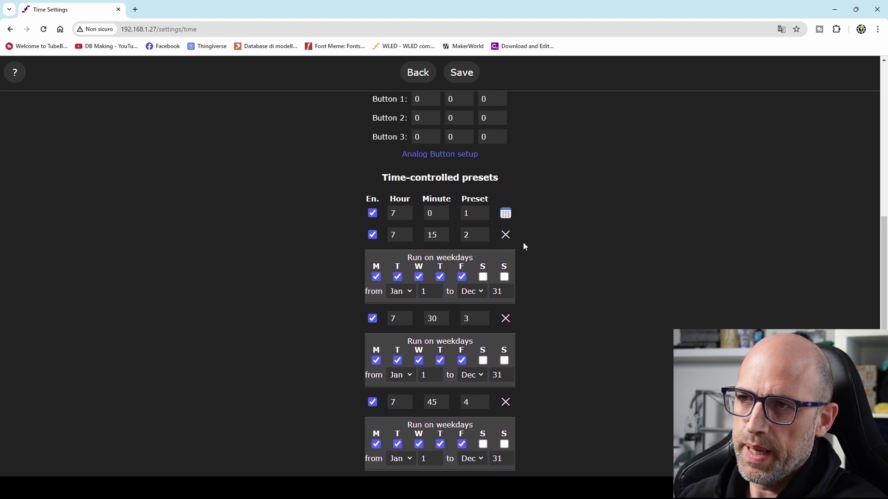
left_click(506, 235)
left_click(505, 257)
left_click(506, 278)
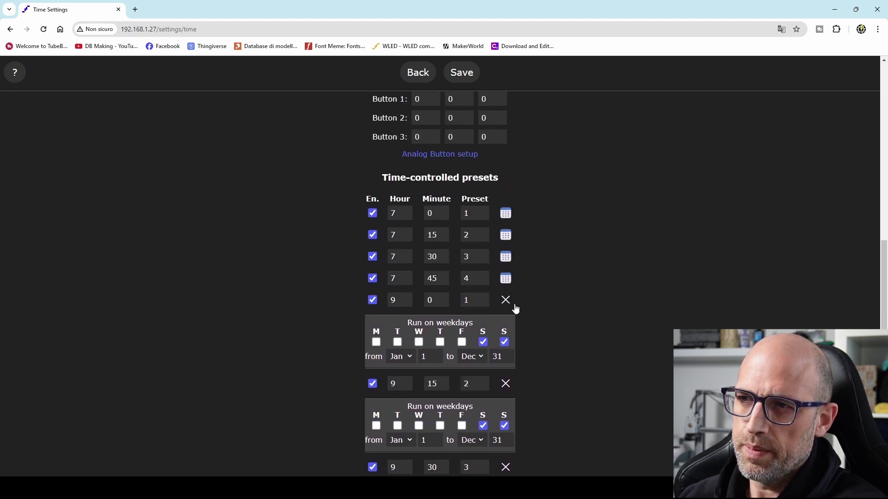
left_click(506, 300)
left_click(507, 322)
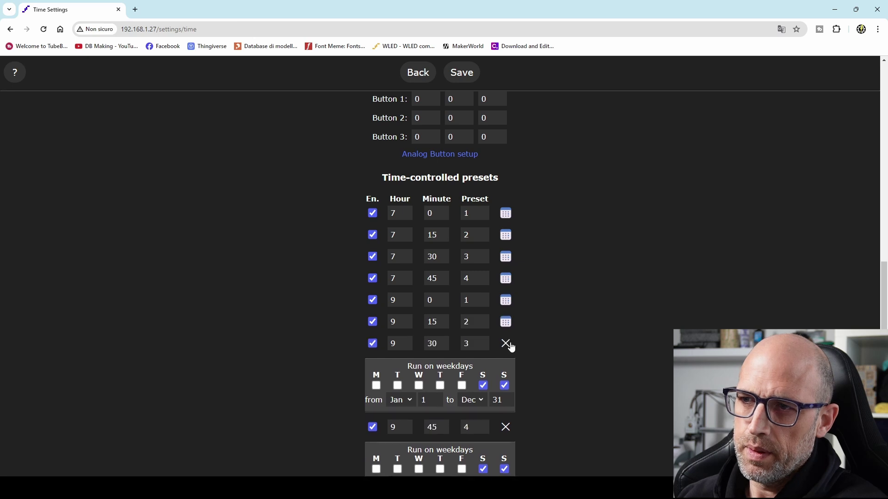
left_click(506, 344)
left_click(506, 365)
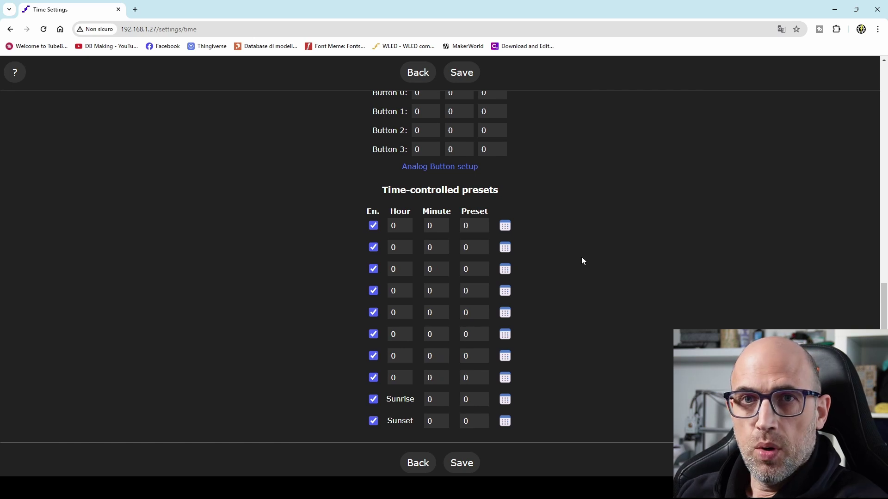
- Set the first, empty time-controlled row to hour 22 and preset 4, keeping every weekday enabled
double_click(391, 225)
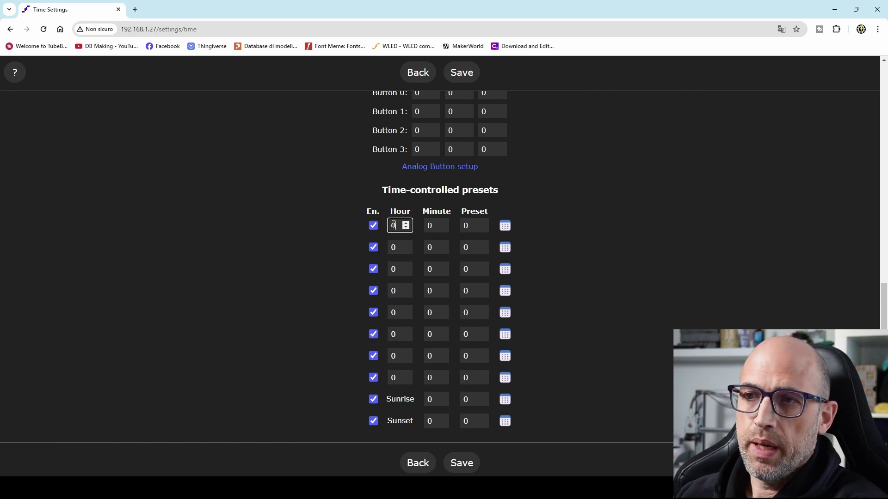
type("22")
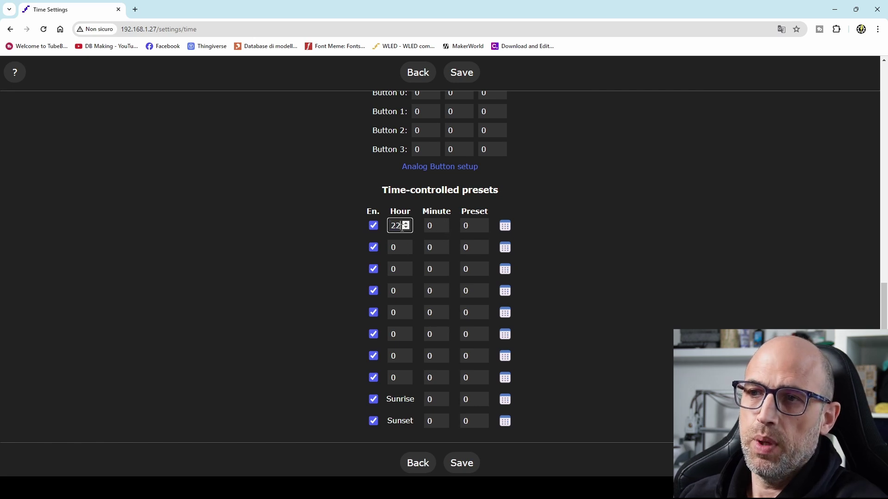
double_click(465, 225)
type("4")
left_click(505, 226)
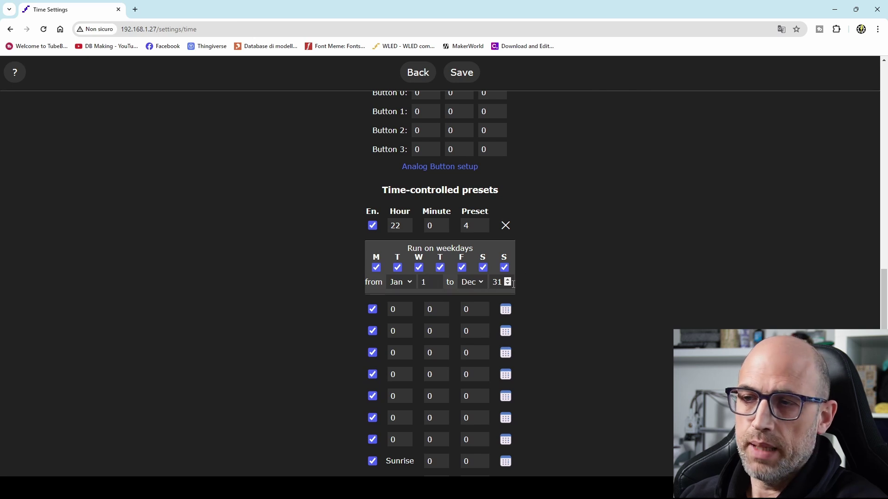
left_click(505, 225)
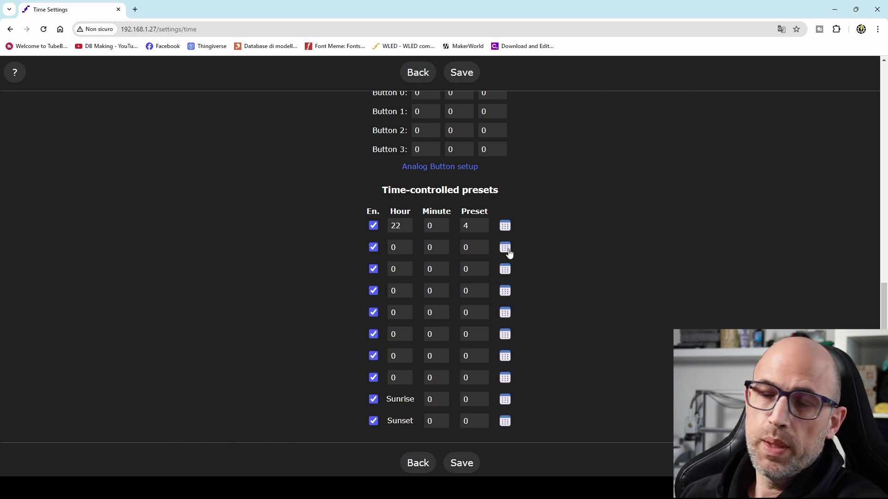
- Limit the second time-controlled row's date range to Feb 14 through Feb 14
left_click(505, 249)
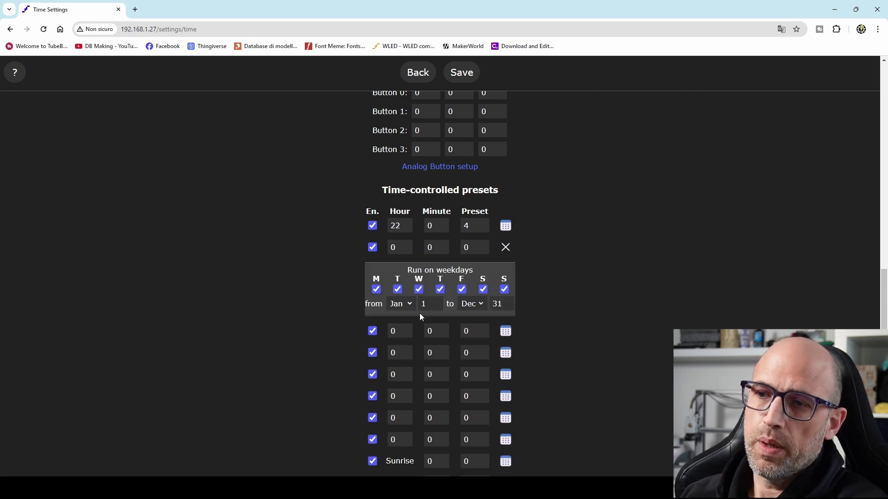
left_click(409, 304)
left_click(404, 326)
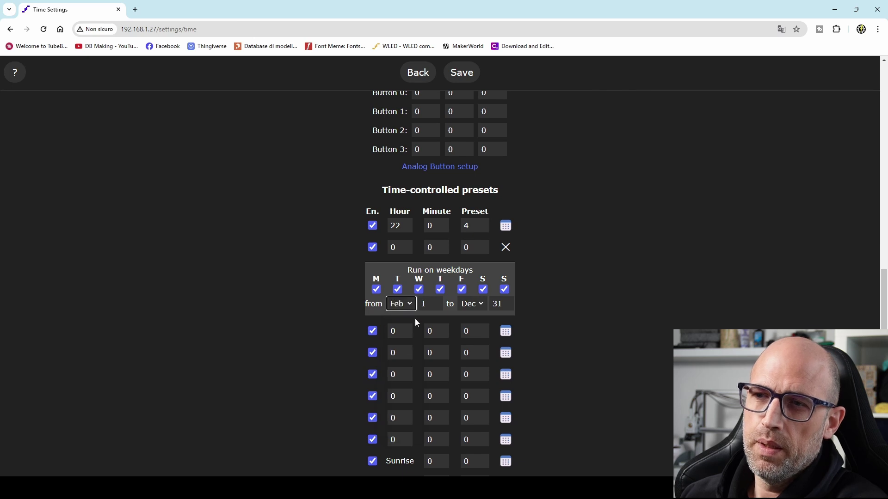
left_click(425, 303)
type("14")
left_click(471, 306)
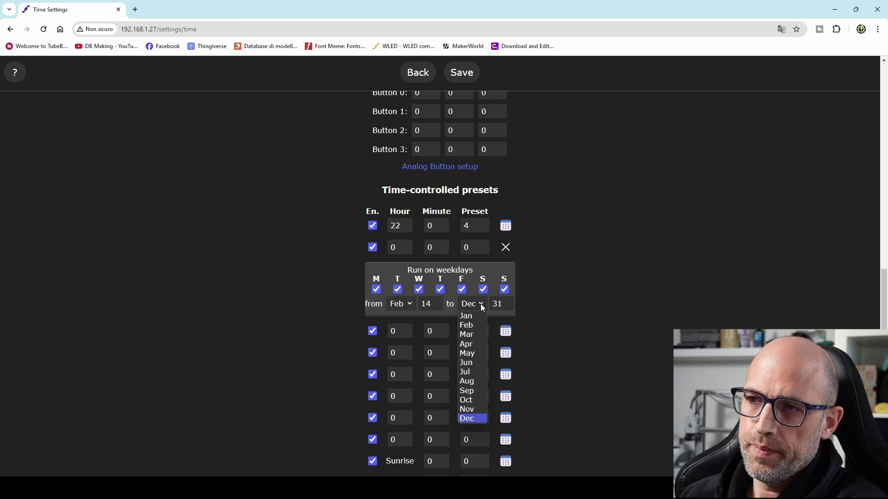
left_click(472, 326)
left_click(502, 304)
type("14")
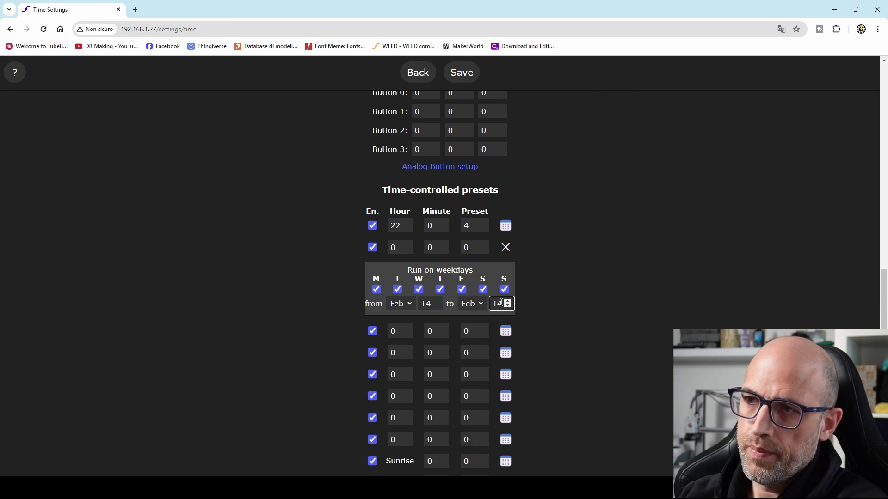
- Set the second time-controlled row to hour 17 and preset 21, and collapse its weekday and date details
left_click(401, 248)
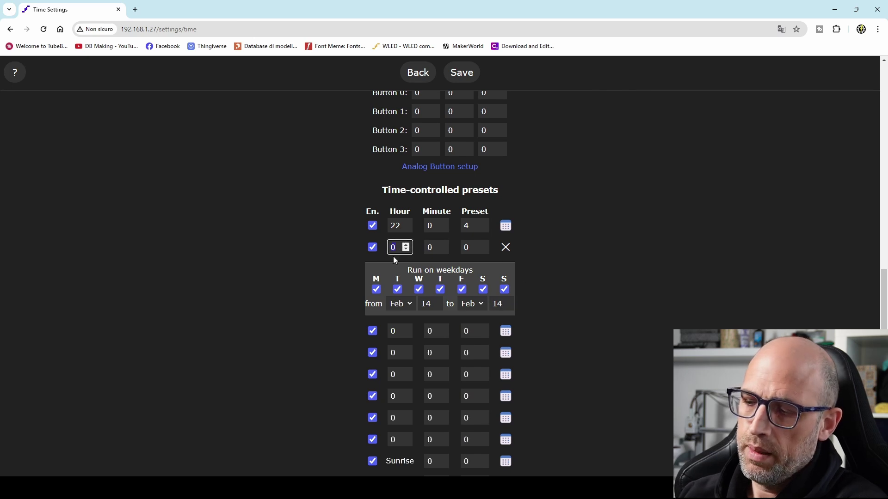
type("17")
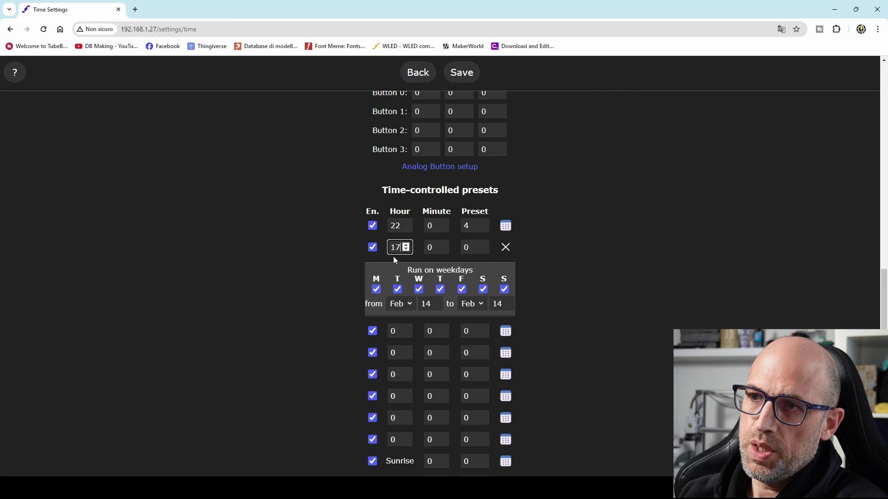
left_click(472, 250)
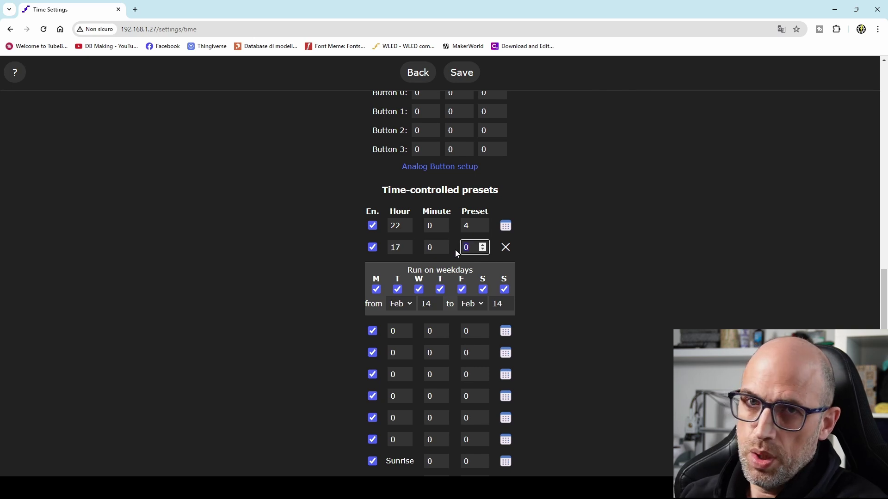
type("21")
left_click(508, 249)
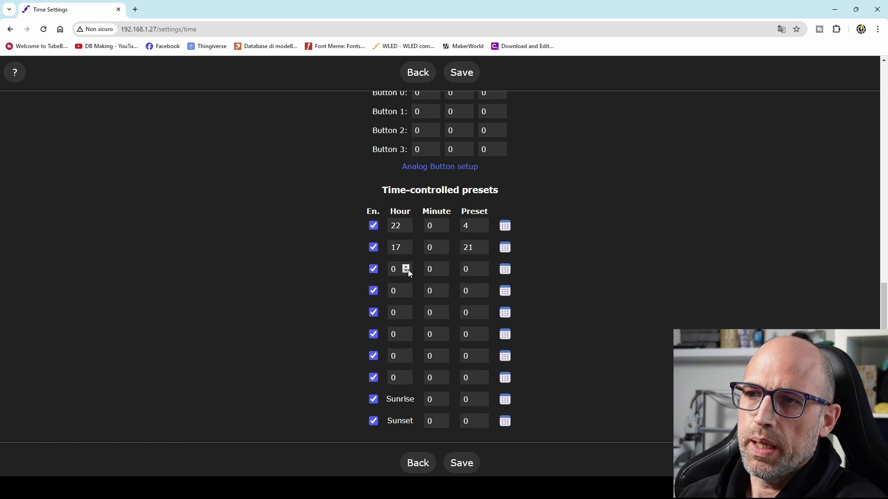
- Limit the third time-controlled row's date range to Apr 25 through Apr 25, keeping every weekday enabled
left_click(504, 269)
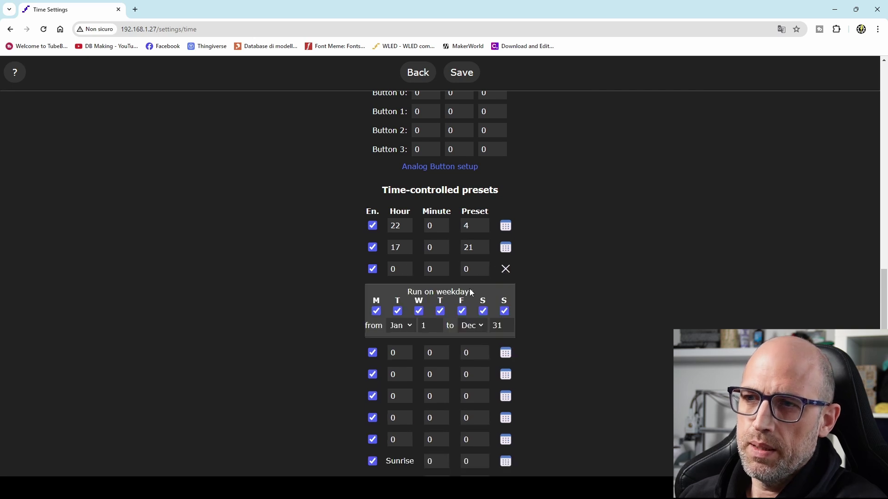
left_click(411, 327)
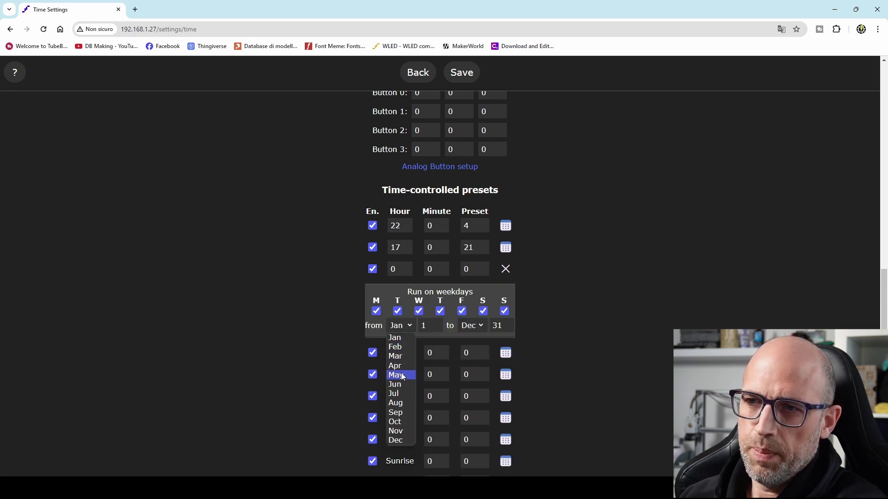
left_click(397, 366)
double_click(428, 325)
type("25")
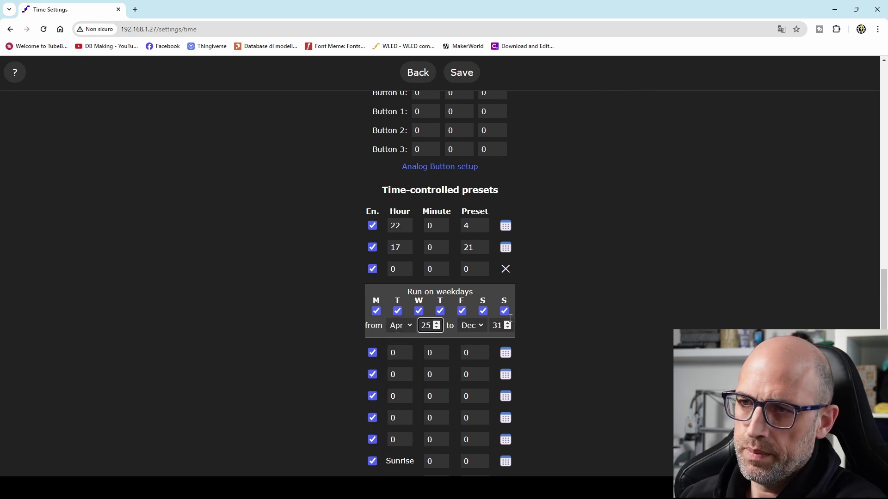
left_click(481, 326)
left_click(479, 368)
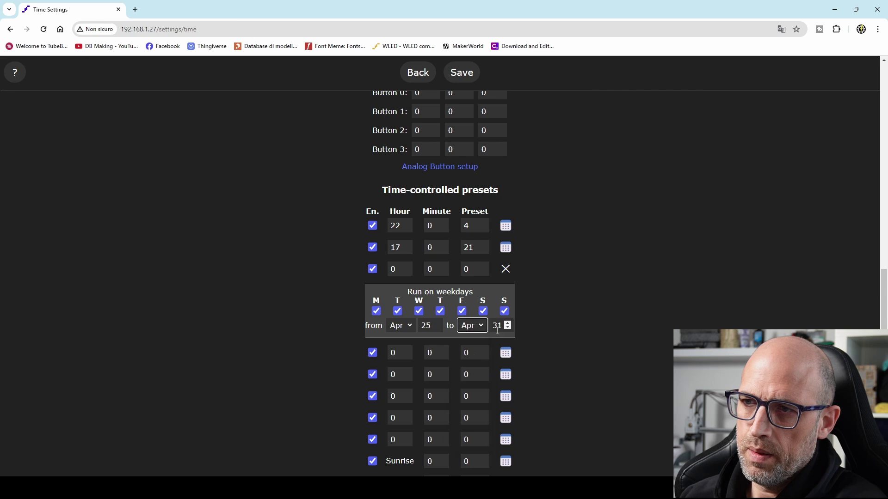
double_click(498, 327)
type("25")
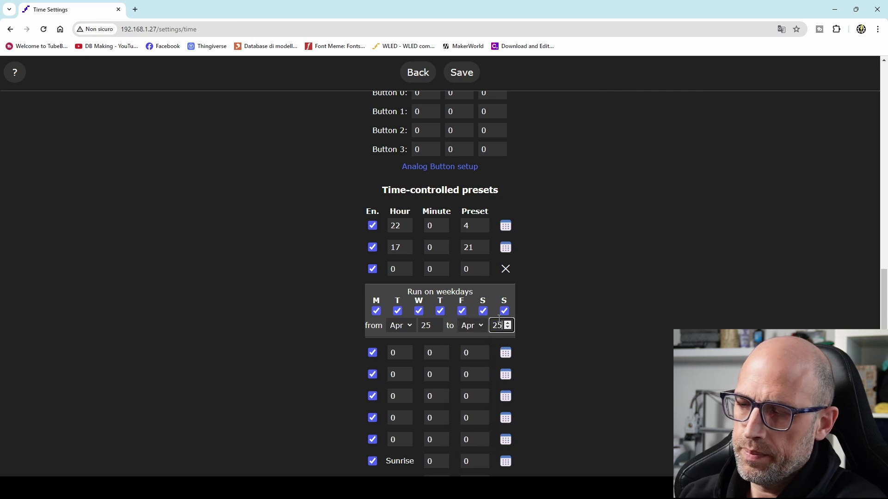
- Collapse the third row's date details and set that row to hour 16 and preset 25
left_click(506, 271)
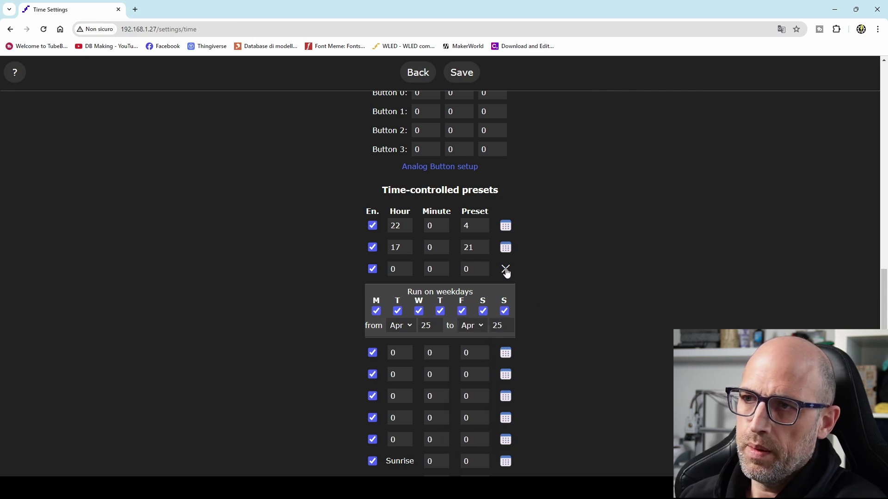
double_click(395, 269)
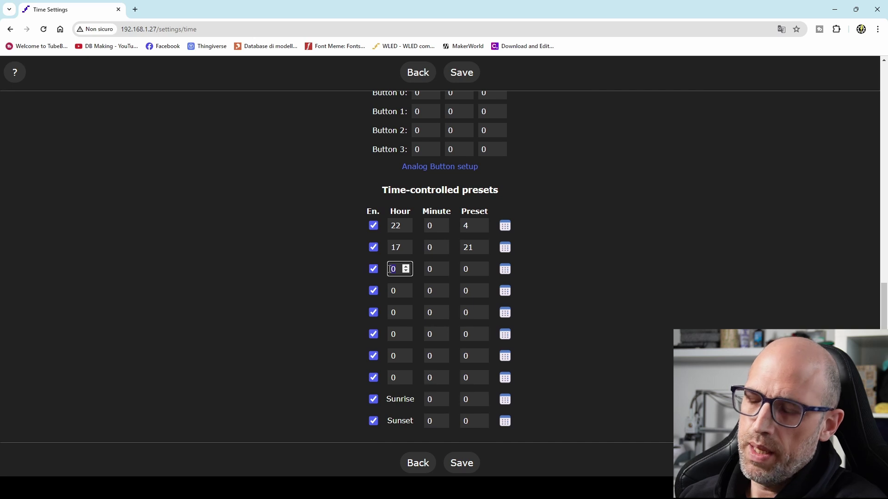
type("16")
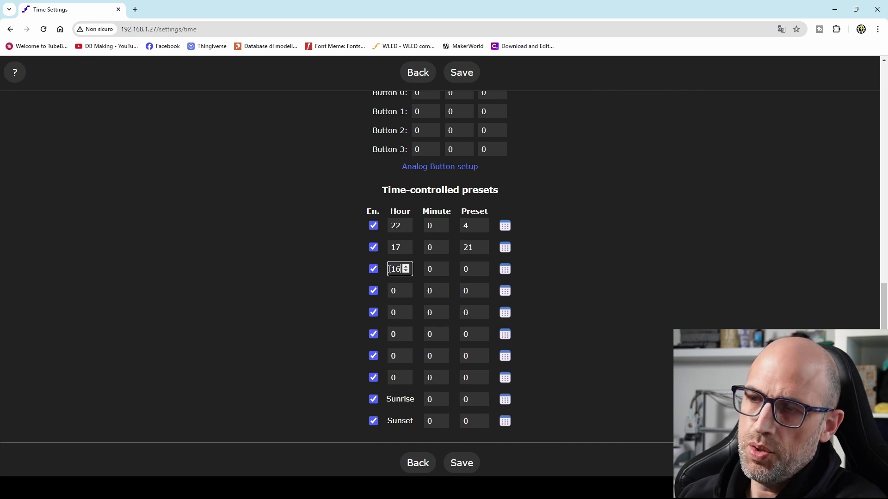
double_click(472, 269)
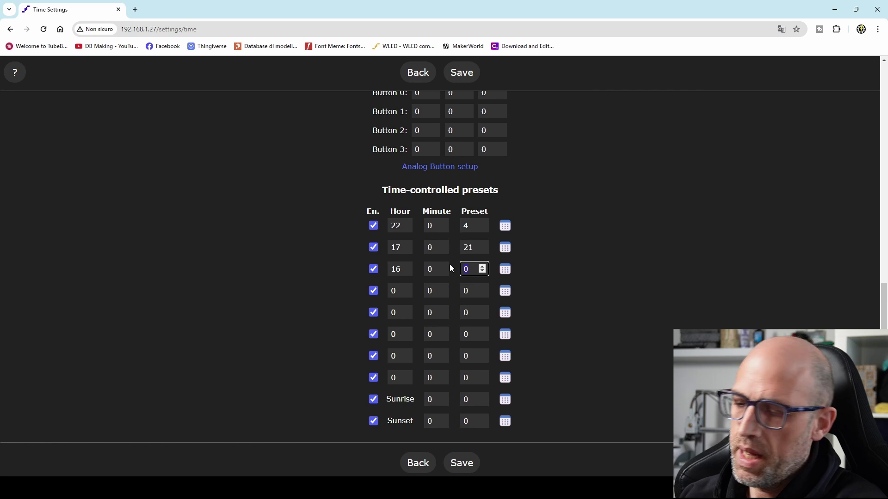
type("25")
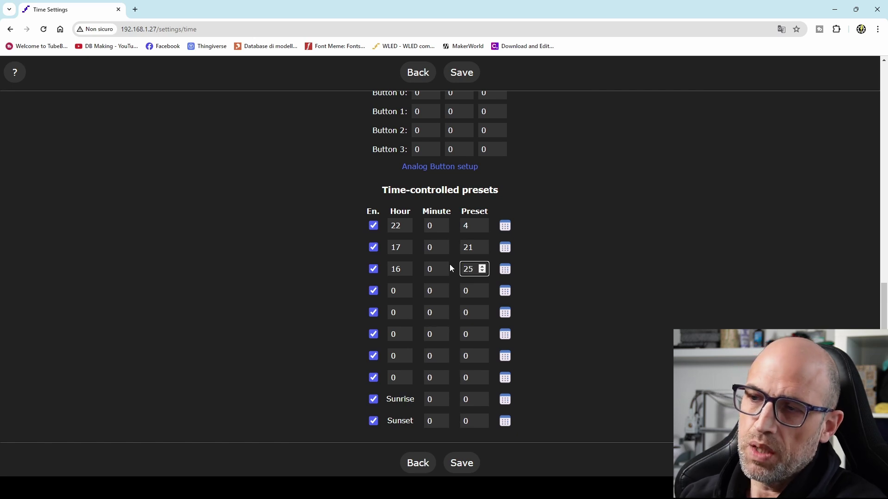
left_click(553, 268)
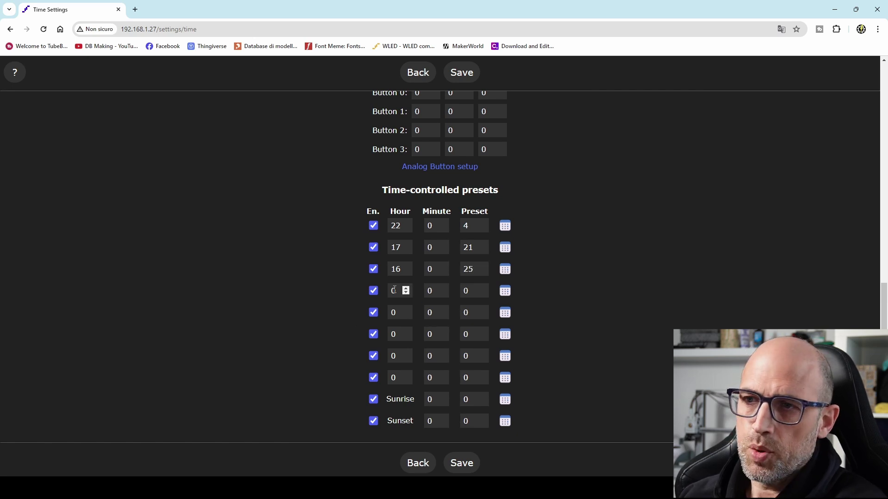
- Limit the fourth time-controlled row to Dec 24 through Dec 28 and enable Saturday and Sunday as well
left_click(505, 292)
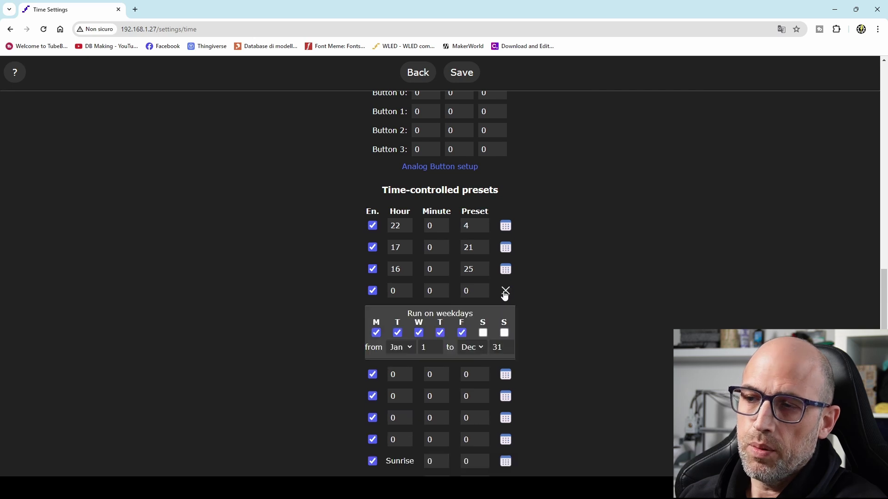
left_click(409, 347)
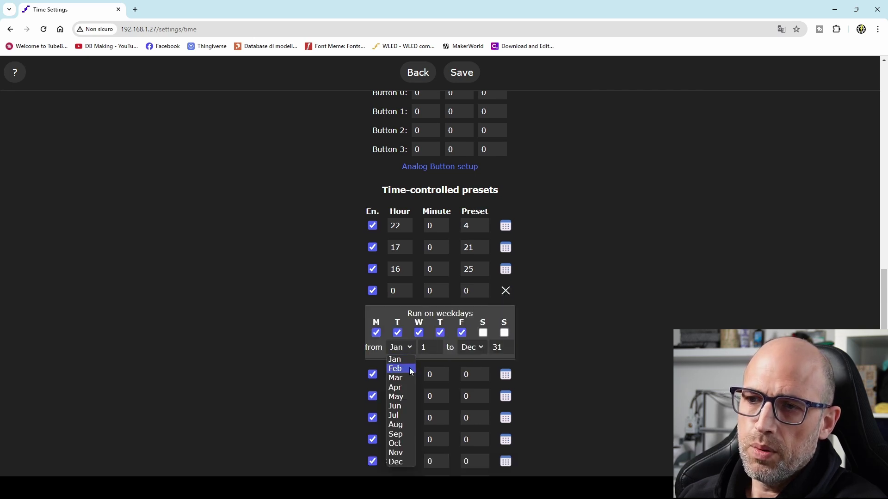
left_click(403, 462)
double_click(427, 346)
type("24")
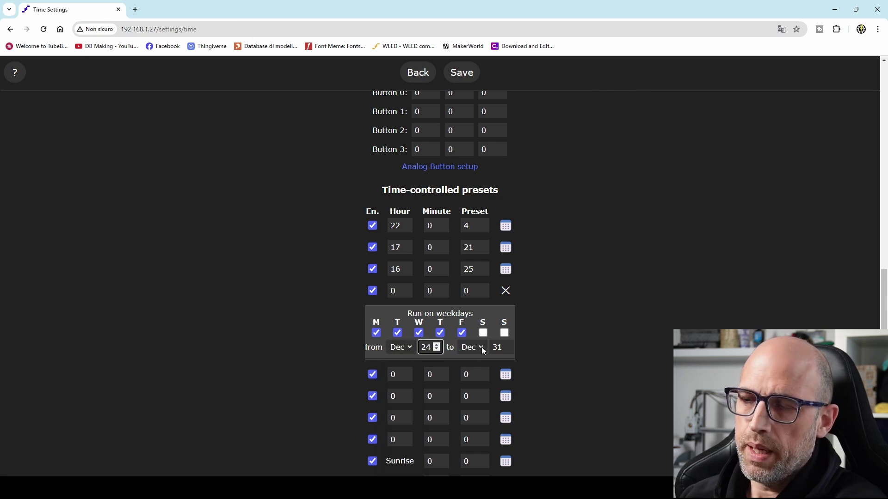
left_click(495, 346)
type("28")
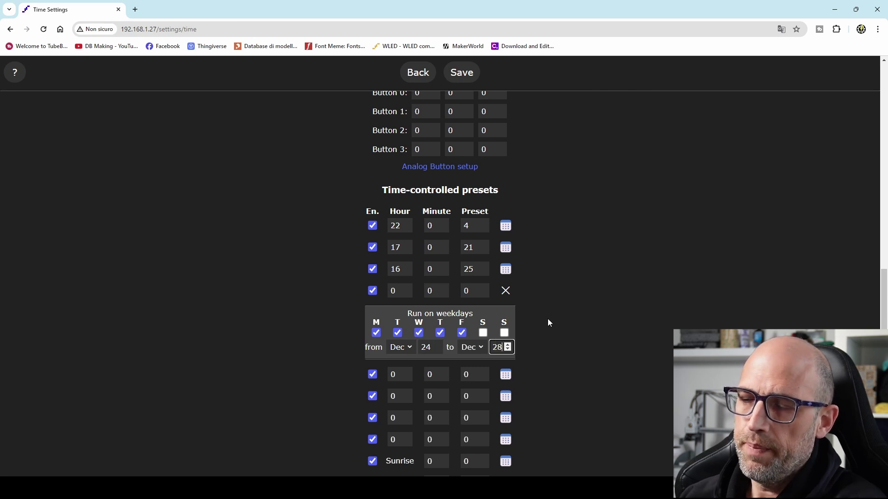
left_click(483, 333)
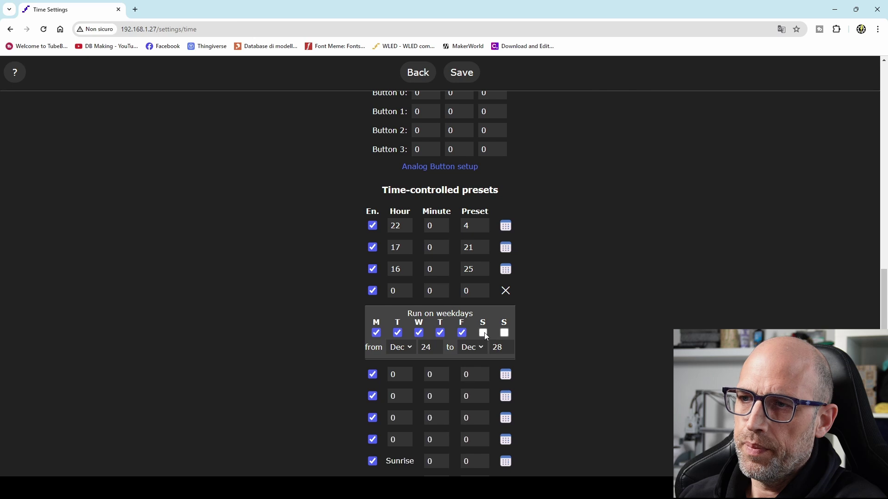
left_click(500, 333)
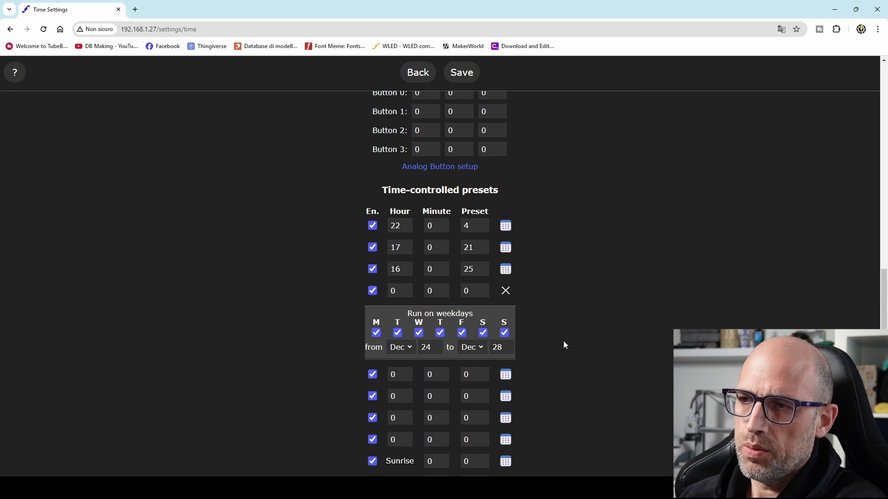
- Collapse the fourth row's date details and set that row to hour 14, minute 30 and preset 32
left_click(505, 291)
left_click(399, 292)
left_click_drag(387, 290, 390, 289)
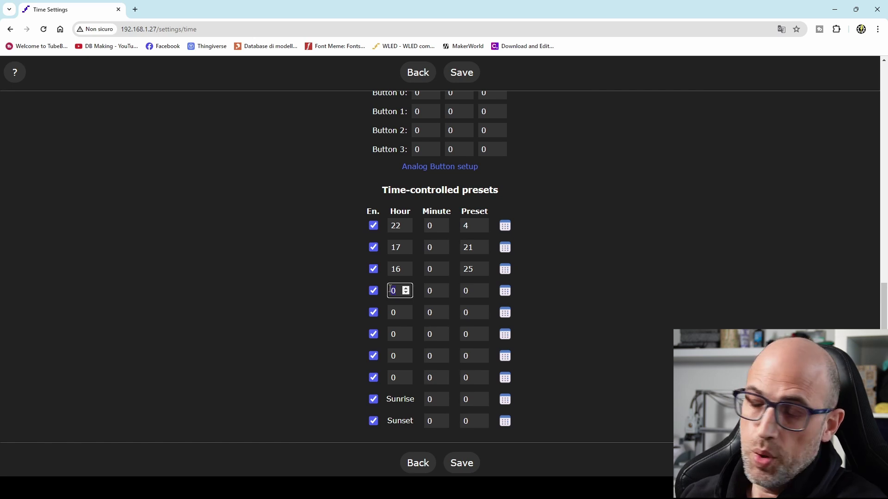
type("14")
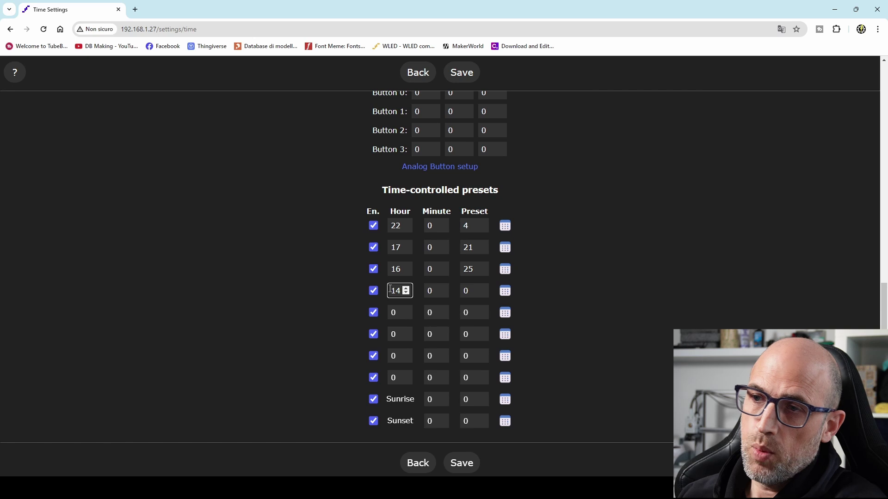
left_click(430, 291)
double_click(426, 291)
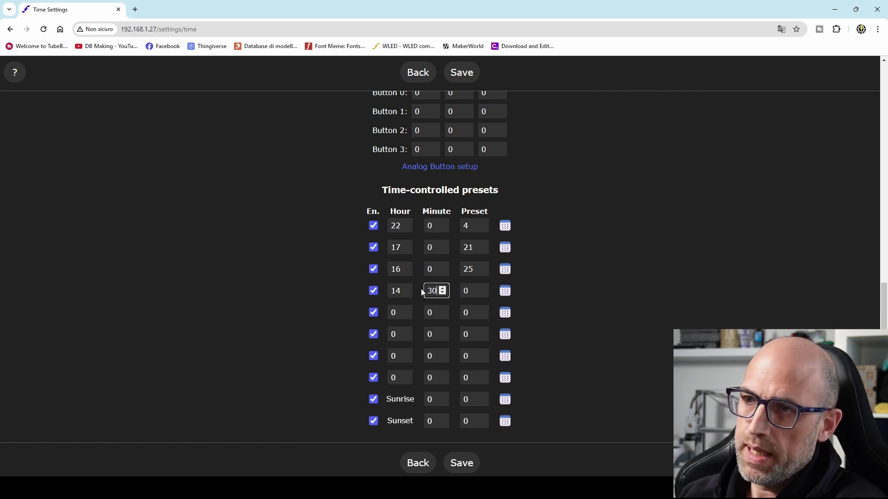
type("30")
left_click(470, 291)
double_click(462, 291)
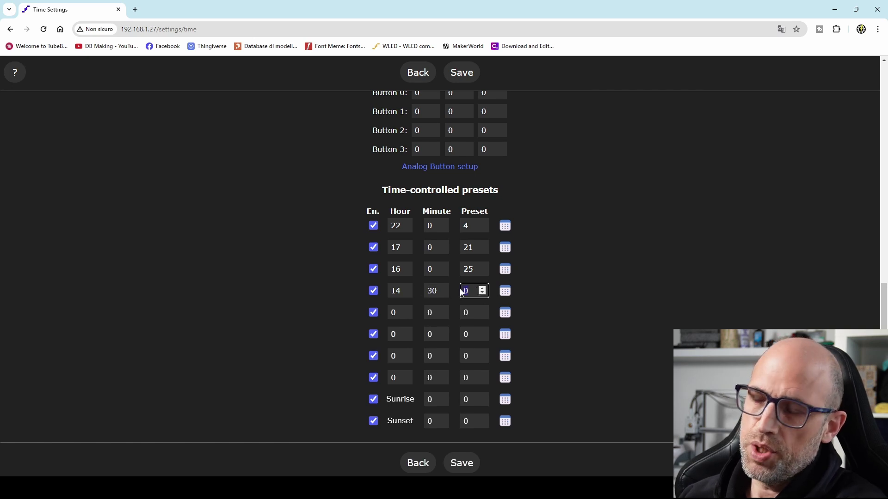
type("32")
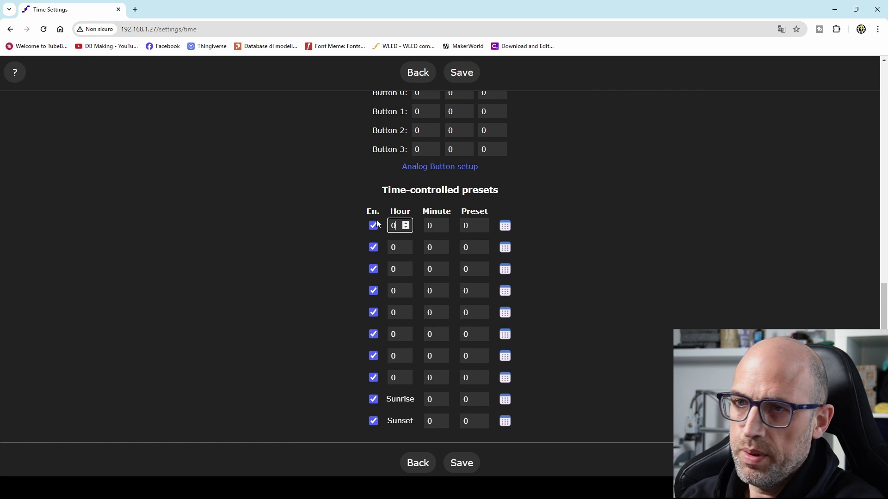
- Set the first row of the emptied schedule to hour 22 and preset 4, and check its weekday and date details
double_click(394, 225)
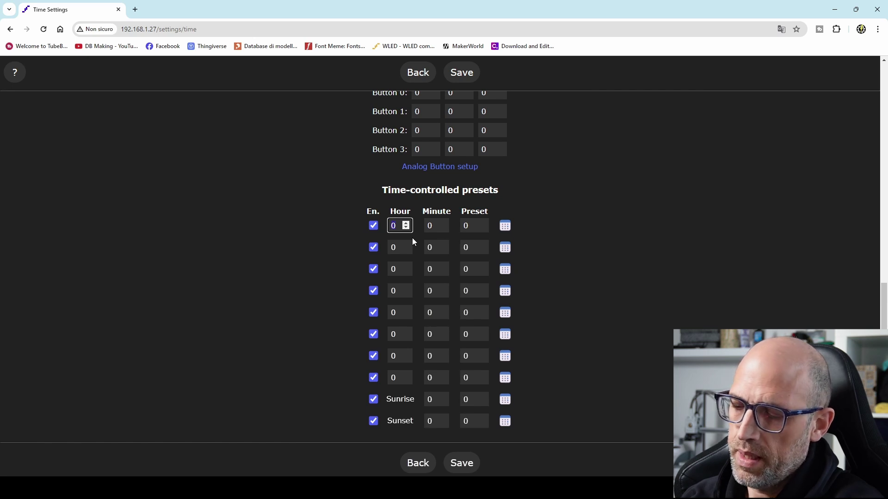
double_click(460, 227)
type("4")
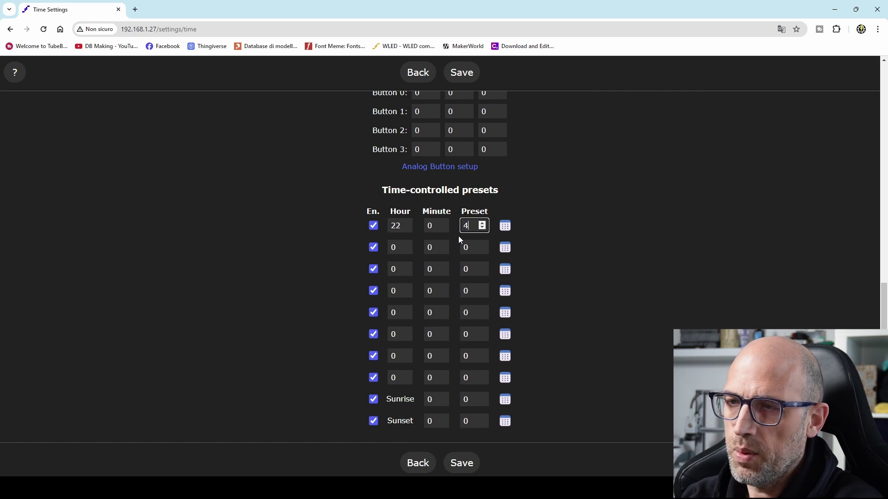
left_click(584, 229)
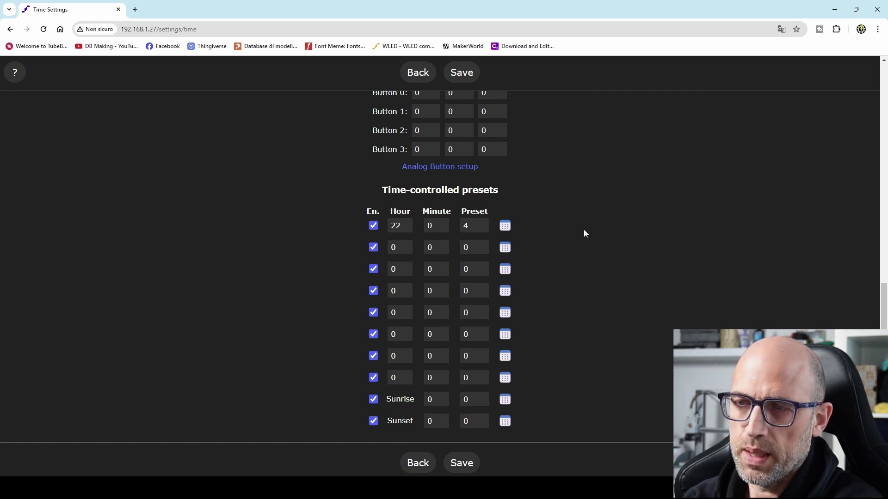
left_click(512, 229)
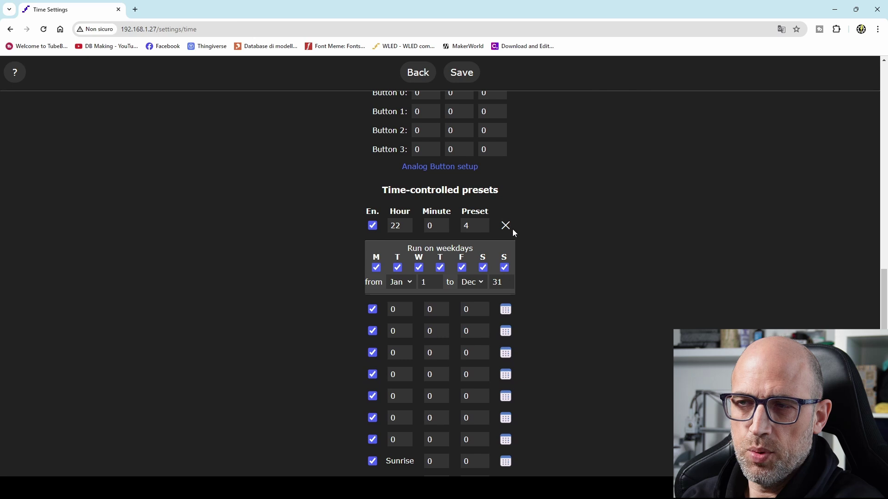
left_click(506, 226)
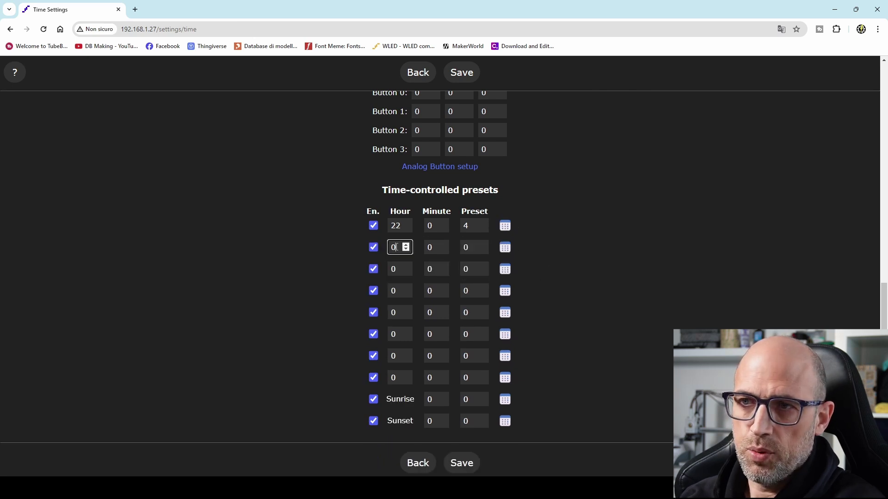
- Set the second row of the schedule to hour 16 and preset 25
type("16")
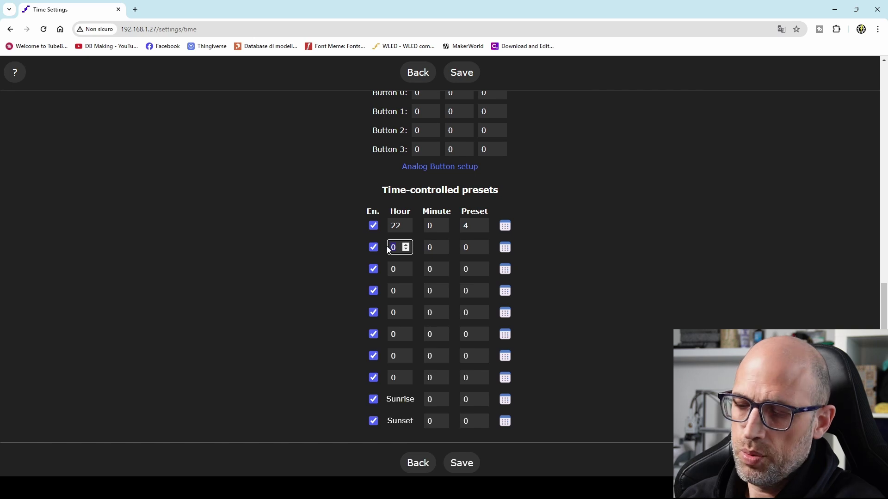
left_click(460, 249)
type("25")
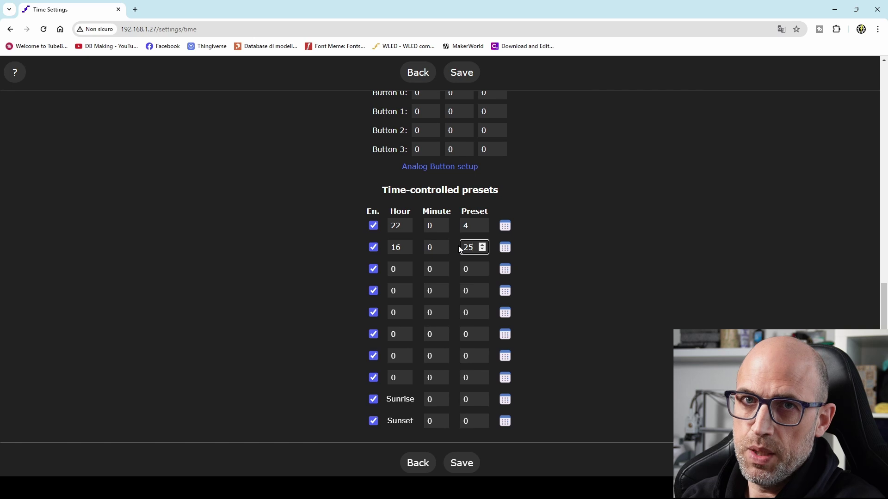
left_click(625, 259)
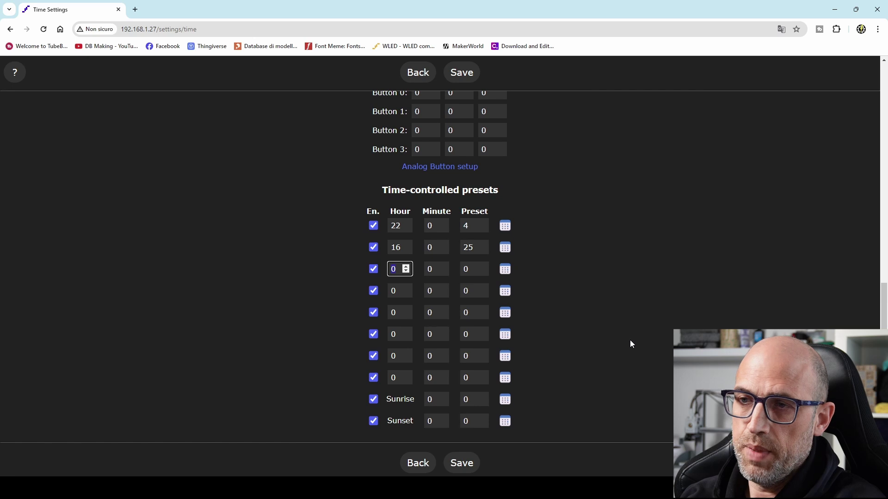
- Set the third row of the time-controlled presets to hour 14 and preset 32
type("1")
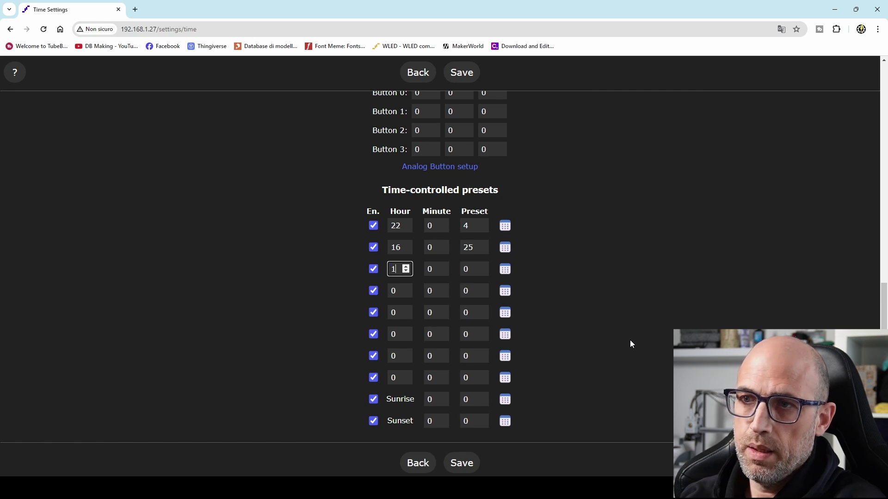
type("4")
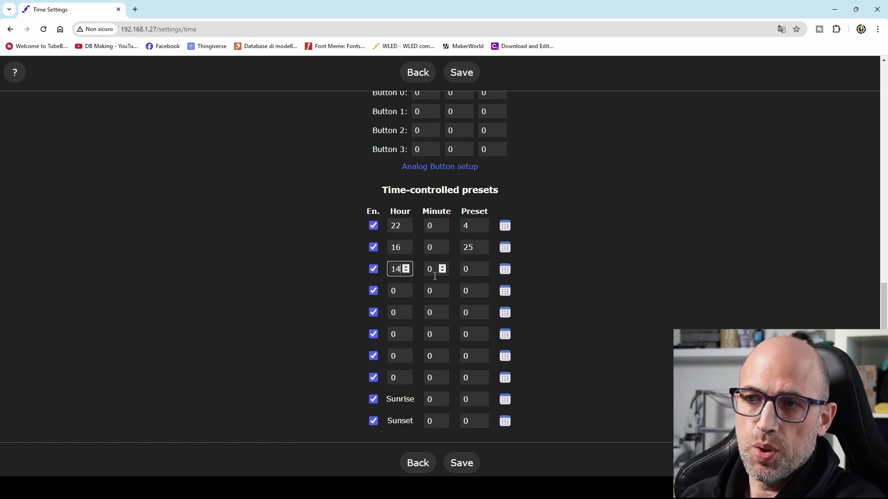
key("Tab")
key("Tab")
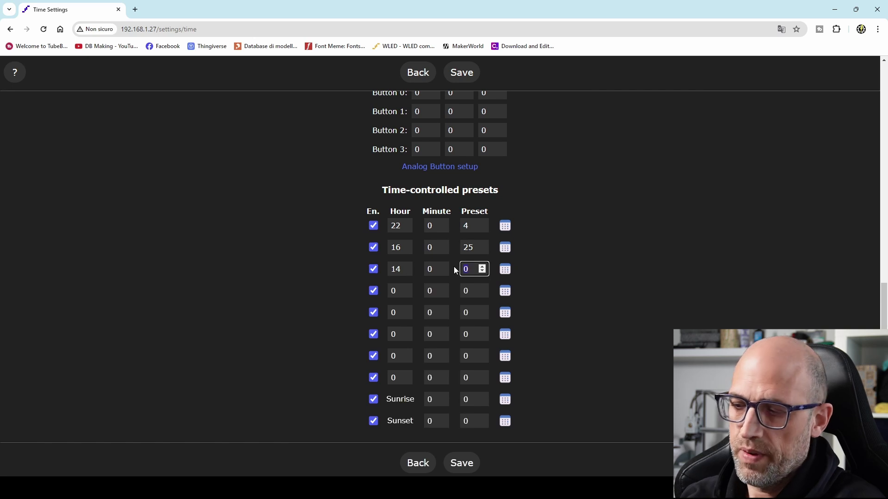
type("32")
- Set the fourth row of the time-controlled presets to hour 23 and preset 4
left_click(399, 291)
type("23")
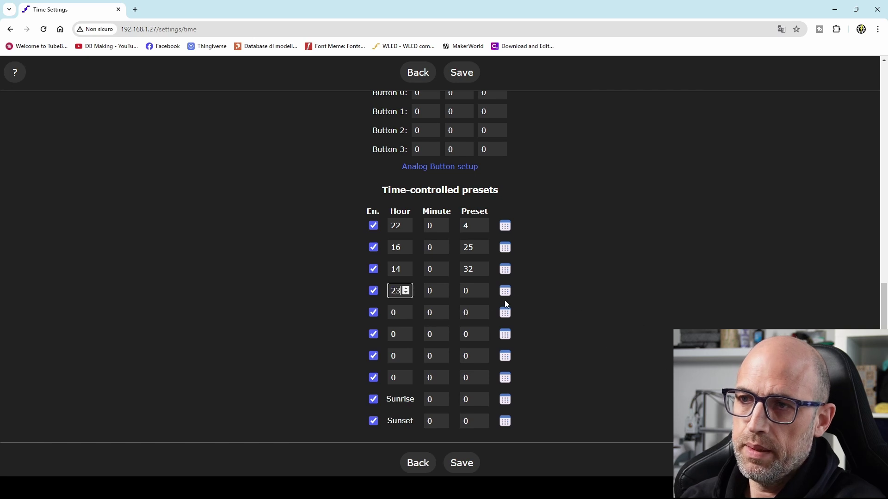
double_click(467, 290)
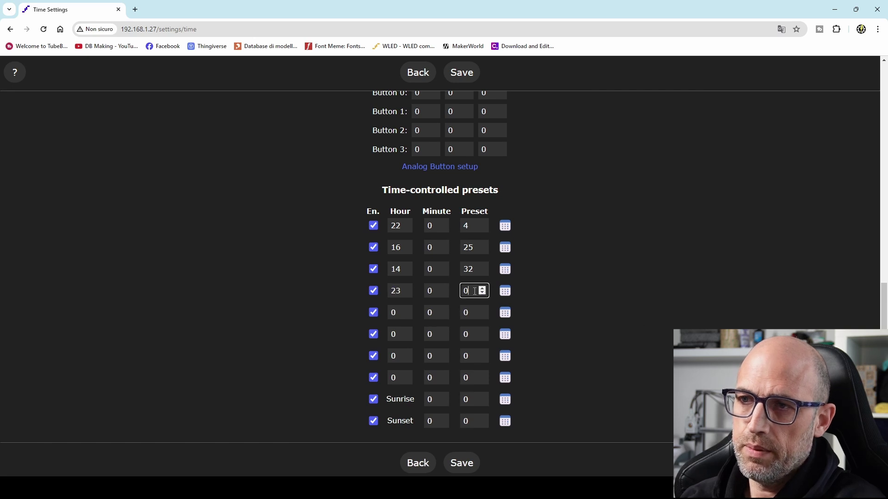
type("4")
left_click(569, 295)
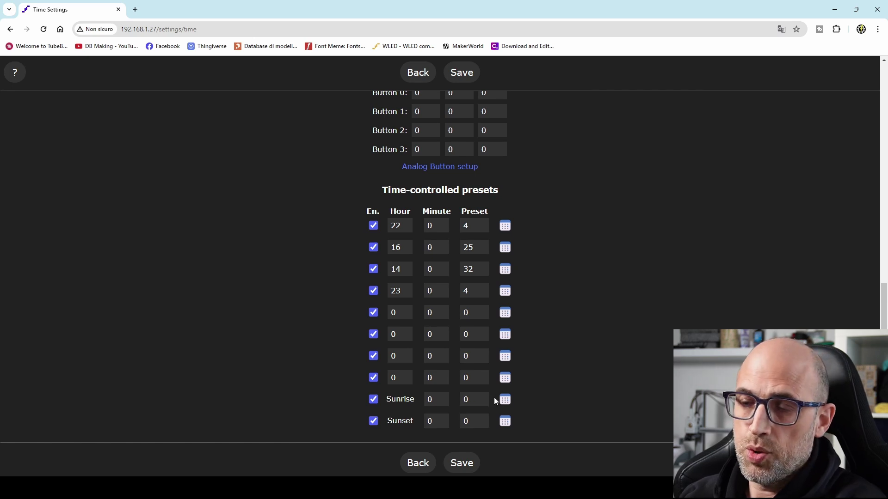
- Examine the Sunrise and Sunset preset fields, then check the local time, latitude and longitude settings they depend on
left_click(466, 398)
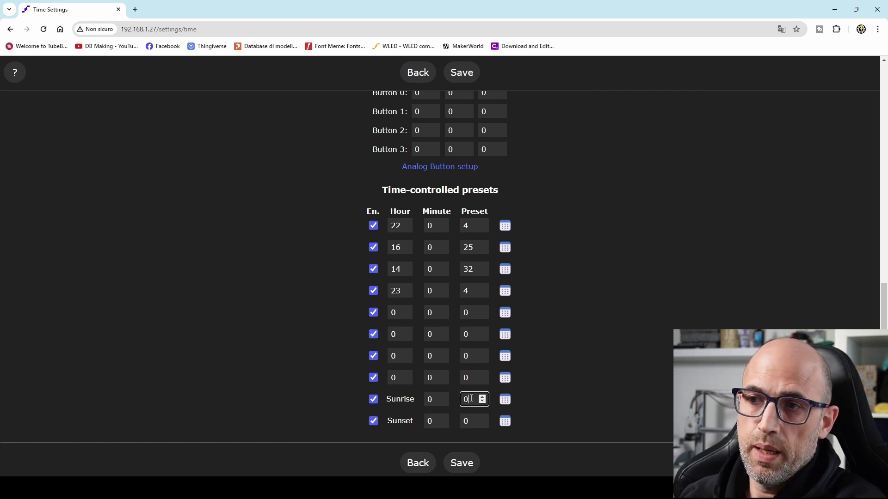
left_click_drag(466, 399, 462, 399)
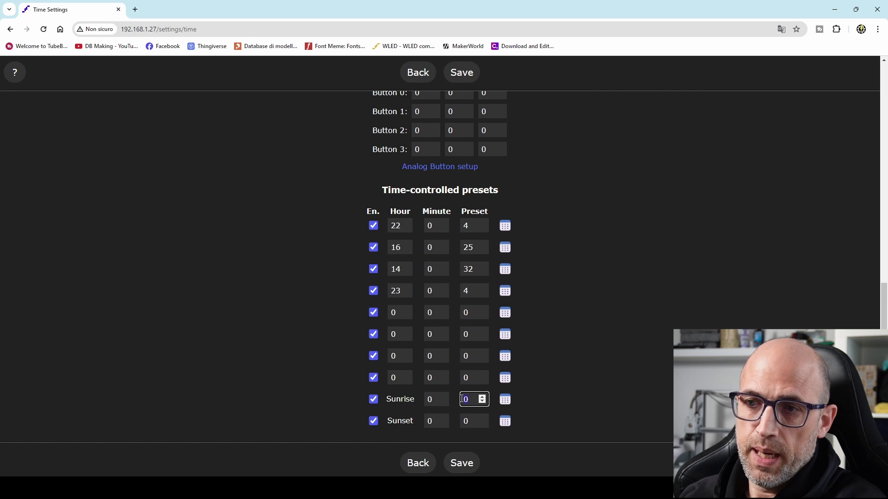
left_click(466, 422)
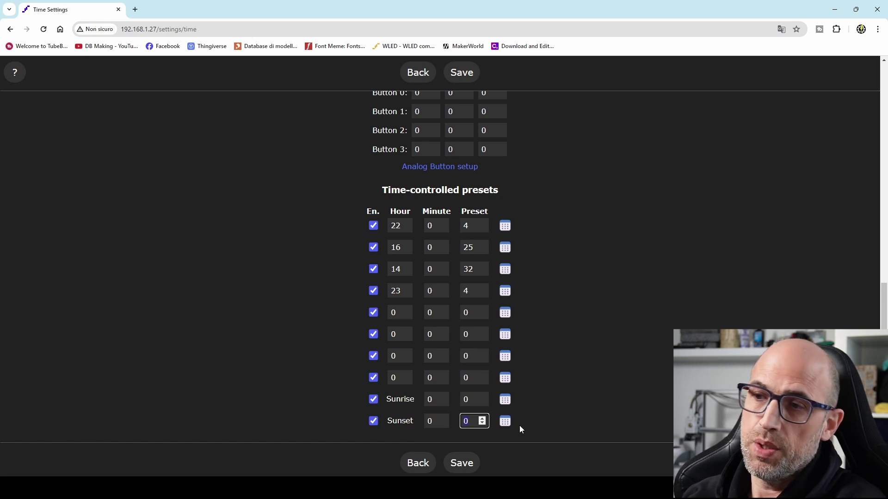
scroll(492, 331, "up", 7)
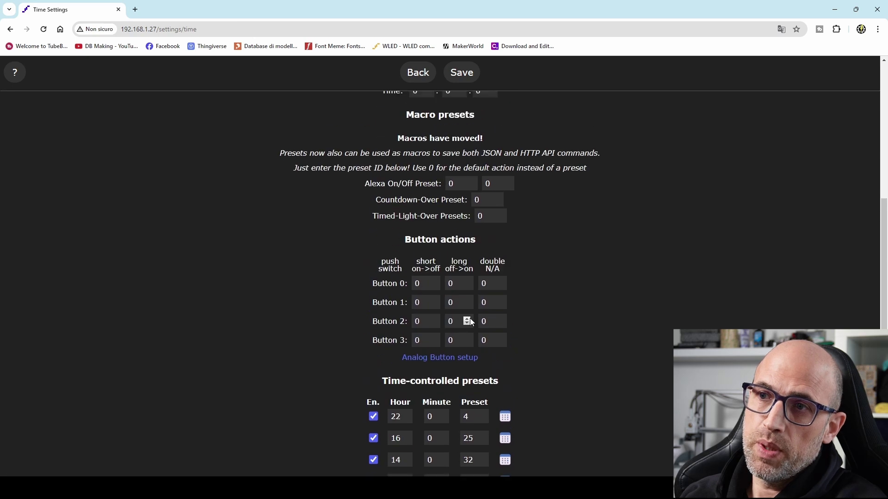
scroll(470, 316, "up", 4)
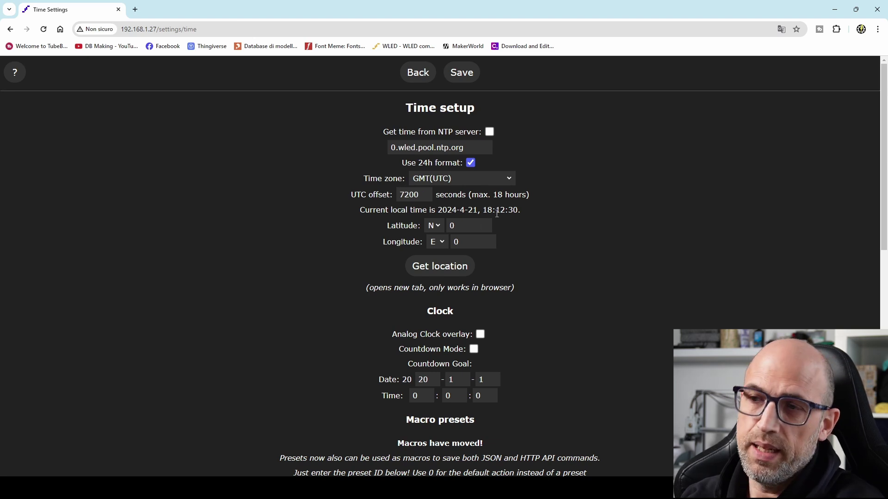
scroll(541, 221, "down", 10)
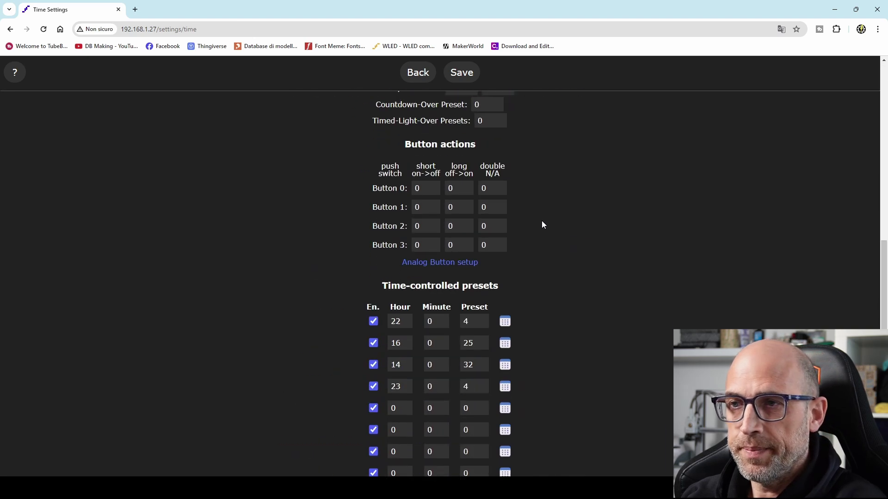
scroll(541, 221, "up", 8)
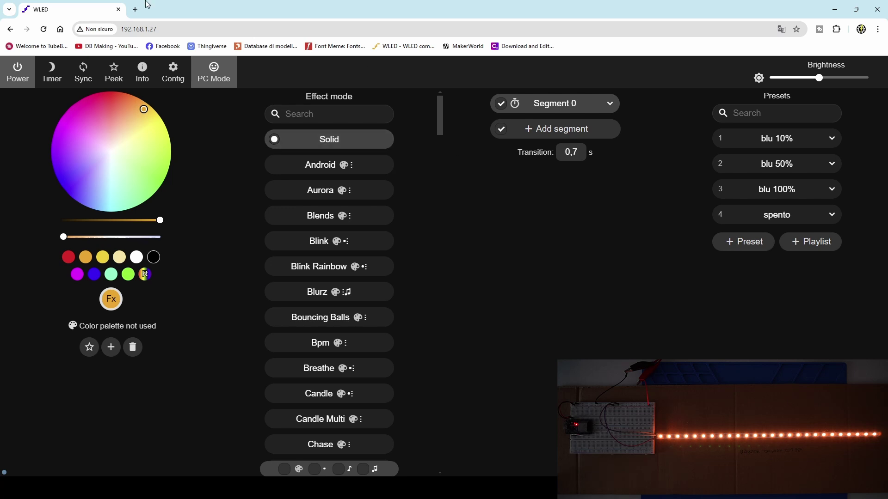
- In the Time & Macros settings, enable the Analog Clock overlay, set the 12h LED to 13 and save
left_click(178, 79)
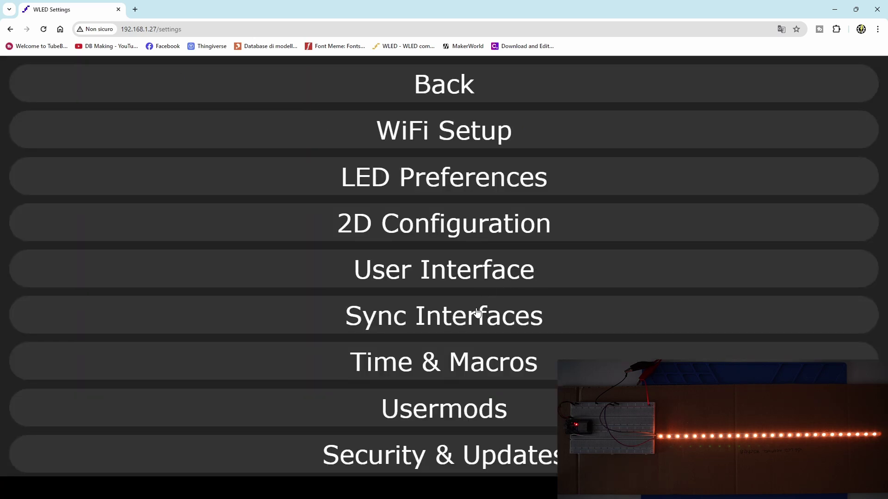
left_click(466, 364)
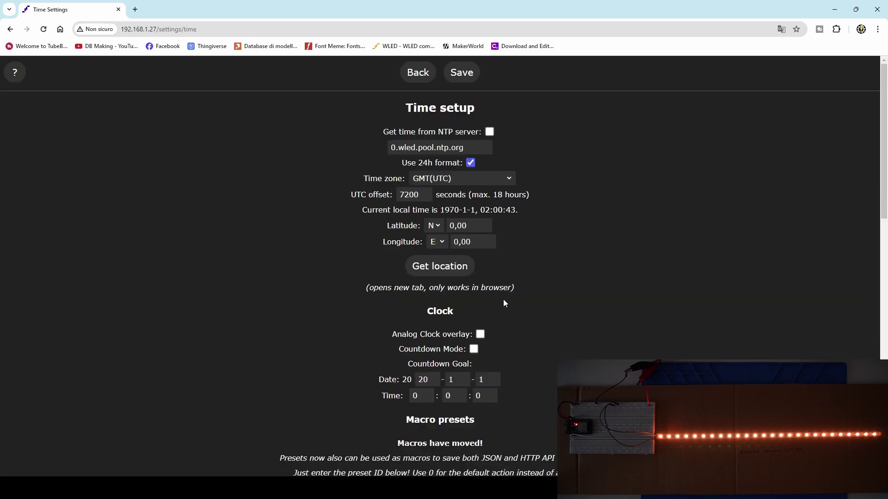
scroll(509, 310, "down", 1)
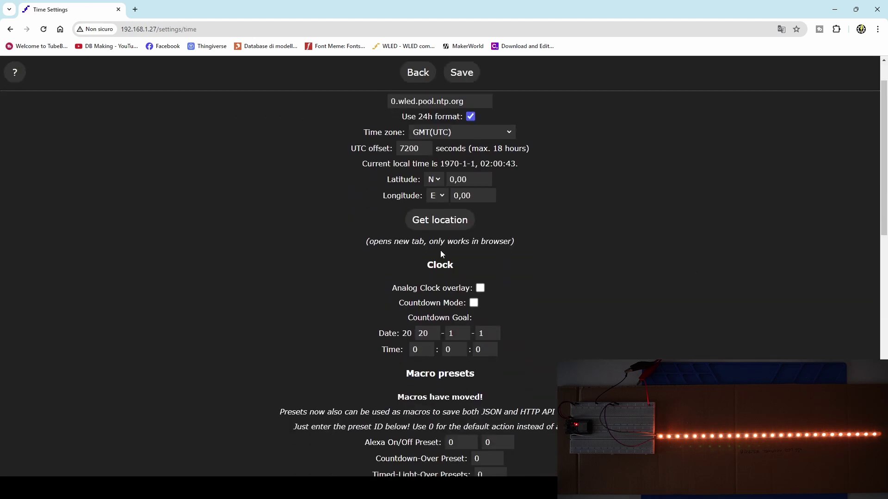
left_click(481, 288)
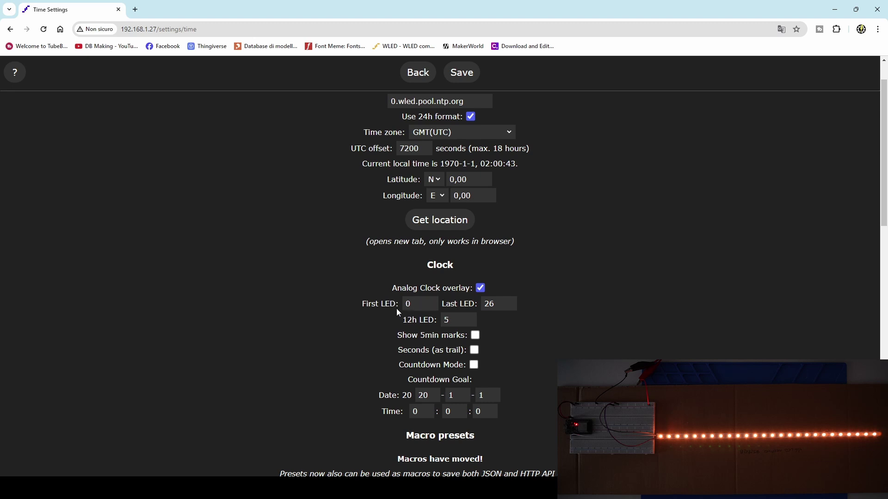
left_click(411, 305)
double_click(443, 320)
type("13")
left_click(462, 72)
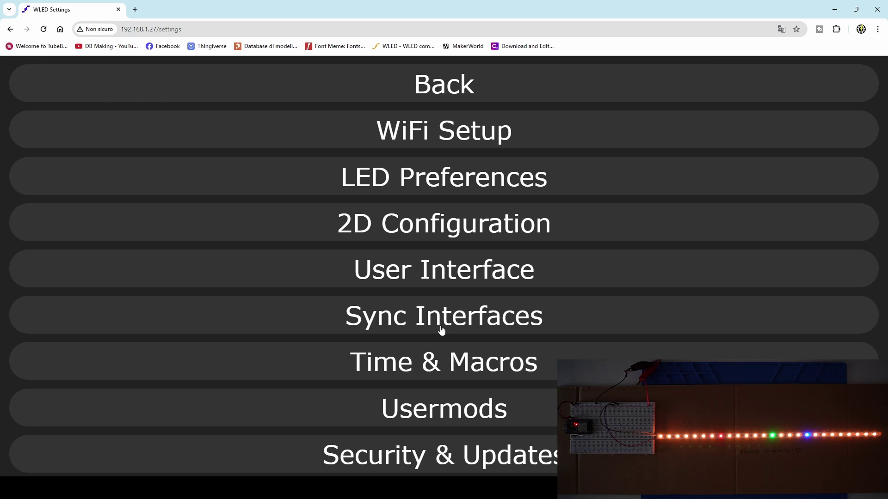
- Reopen the Time & Macros settings, enable the 5-minute marks for the analog clock and save
left_click(480, 368)
scroll(539, 340, "down", 2)
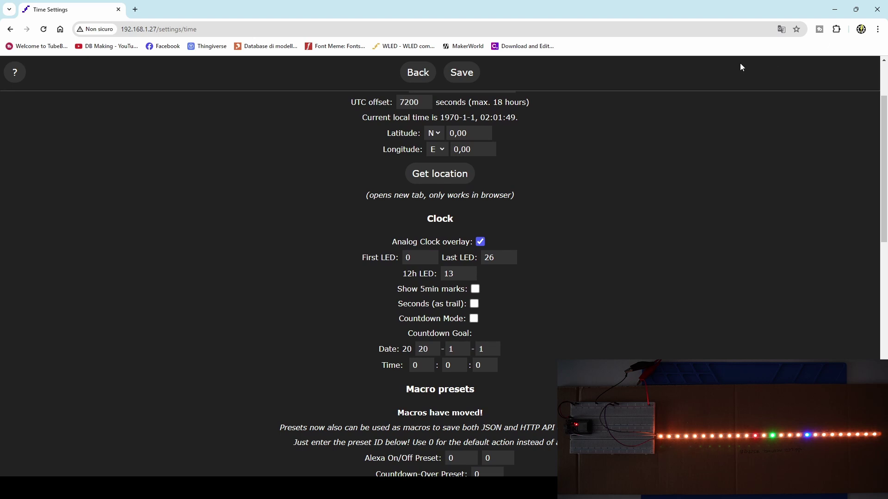
scroll(476, 337, "up", 1)
left_click(475, 335)
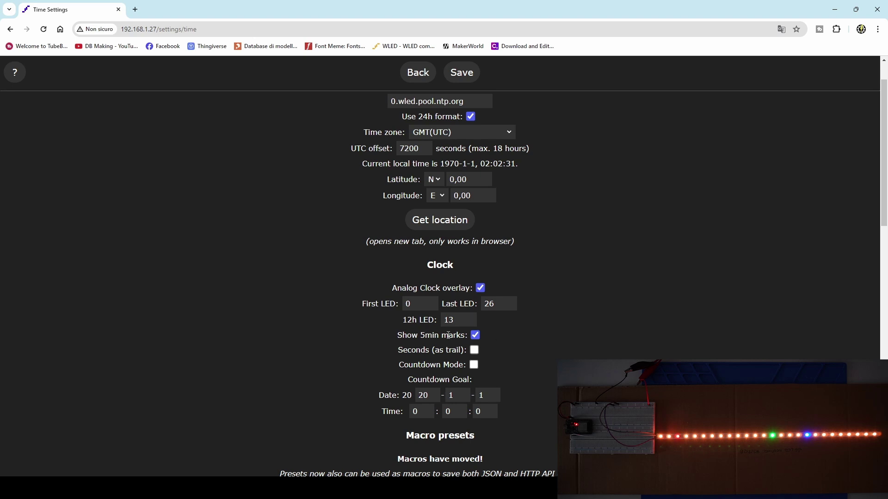
left_click(462, 73)
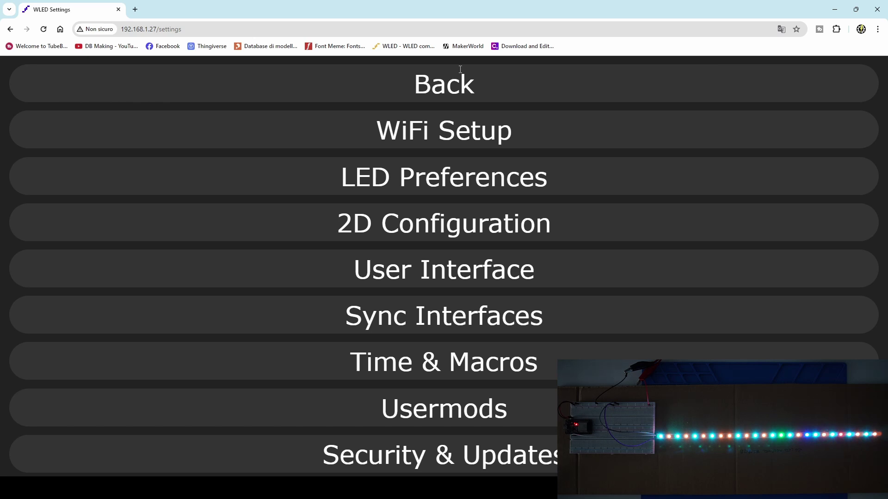
- Reopen the Time & Macros settings, enable the clock's seconds as a trail and save
left_click(488, 363)
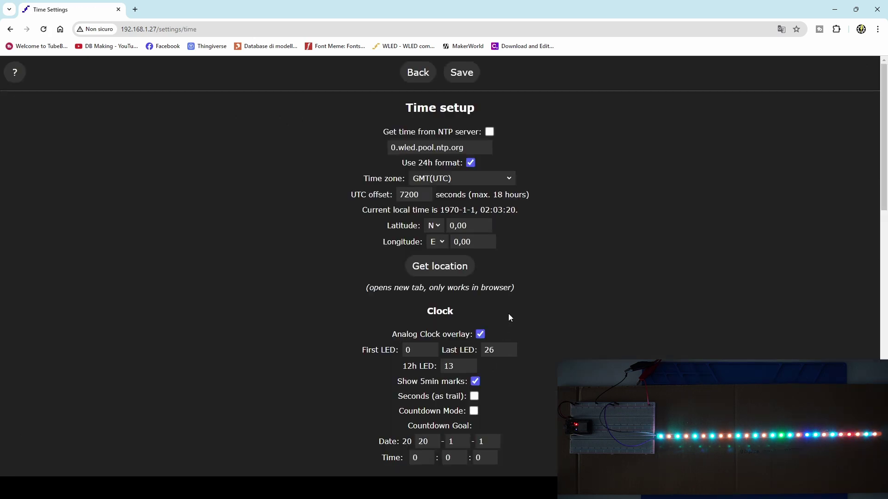
scroll(508, 313, "down", 2)
left_click(474, 303)
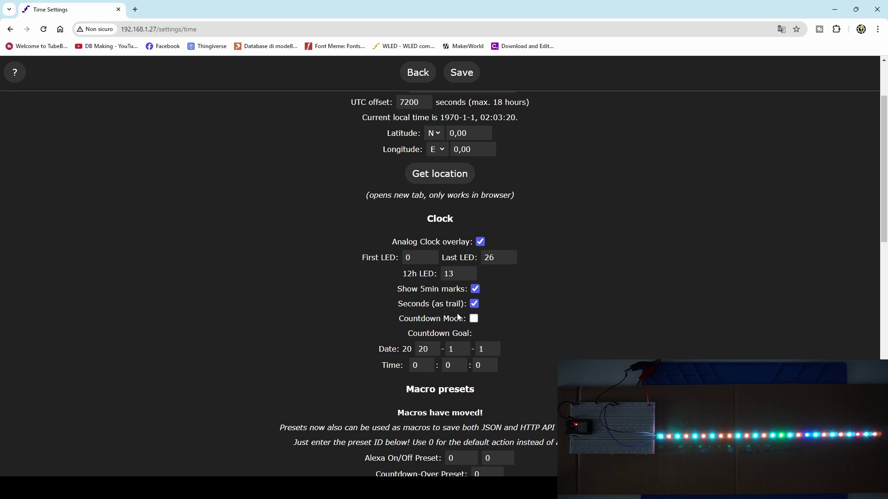
left_click(468, 84)
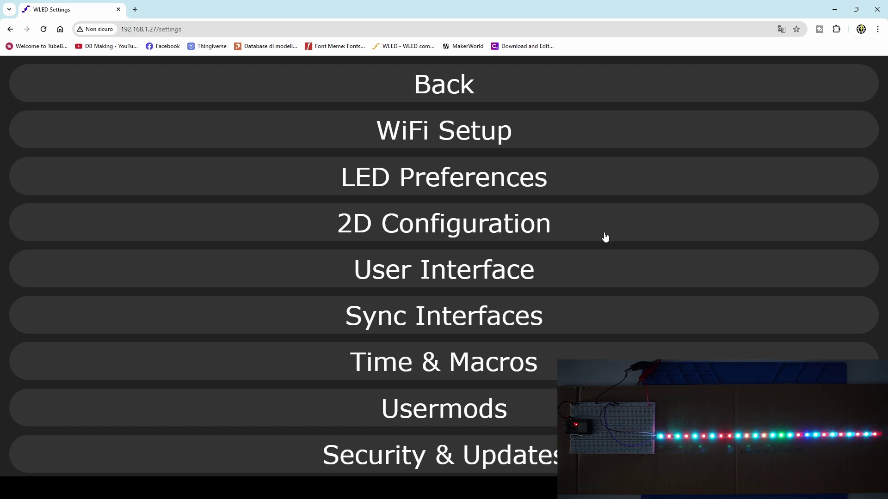
- Reopen the Time & Macros settings, disable the 5-minute marks and save
left_click(434, 365)
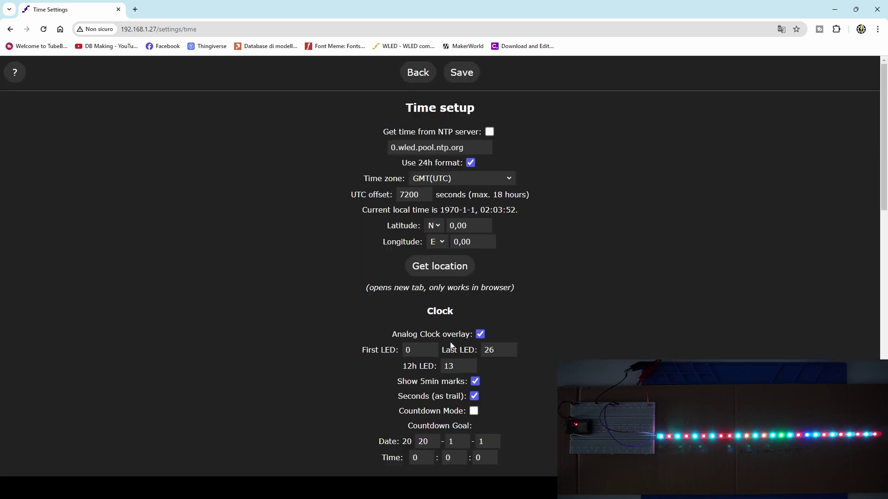
scroll(484, 303, "down", 2)
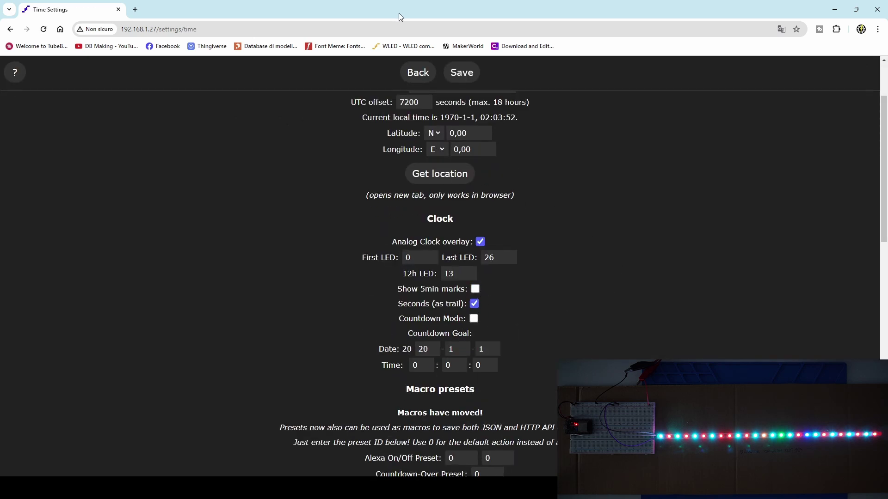
left_click(465, 75)
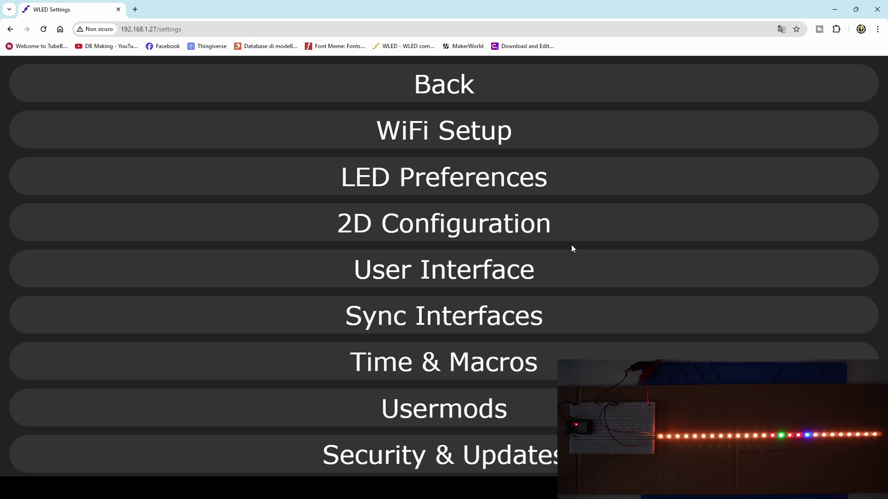
- Return to the main control page and try blue, yellow, red and magenta under the clock overlay, finishing with green
left_click(457, 87)
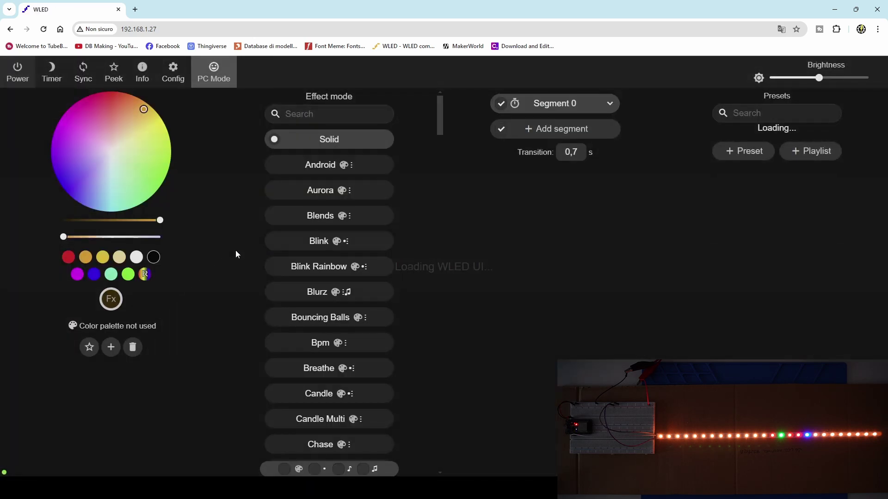
left_click(93, 271)
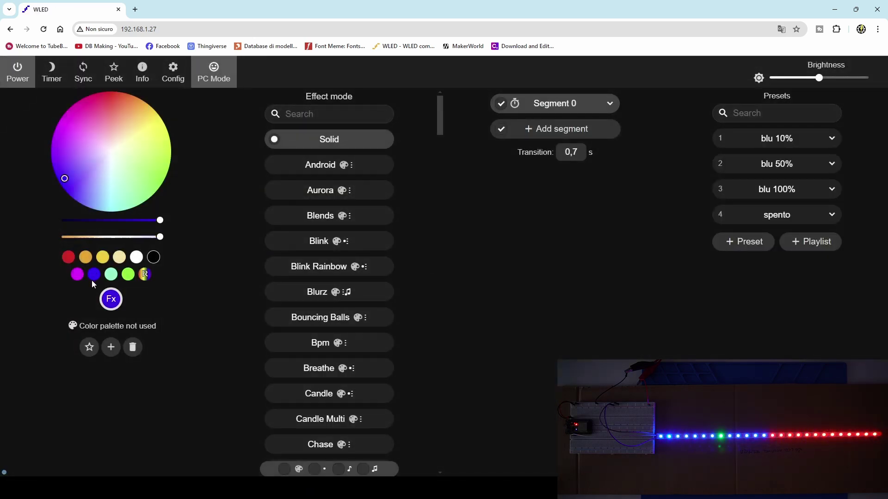
left_click(102, 257)
left_click(69, 259)
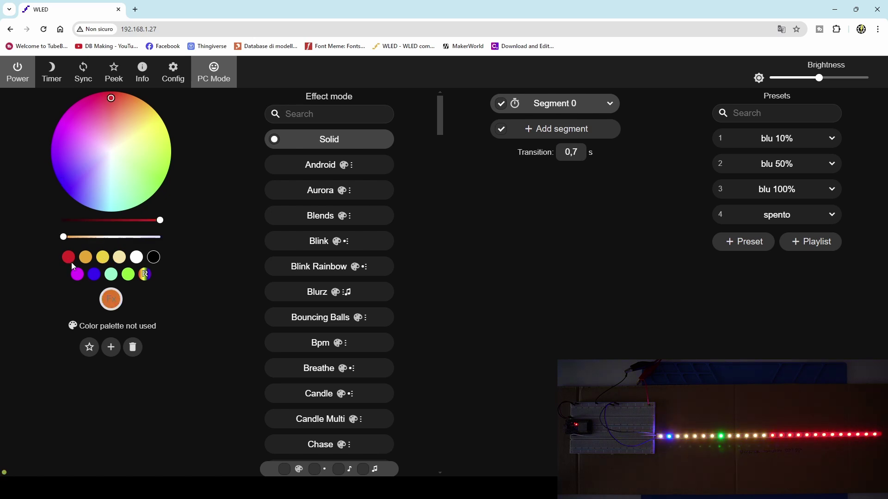
left_click(78, 275)
left_click(94, 274)
left_click(128, 274)
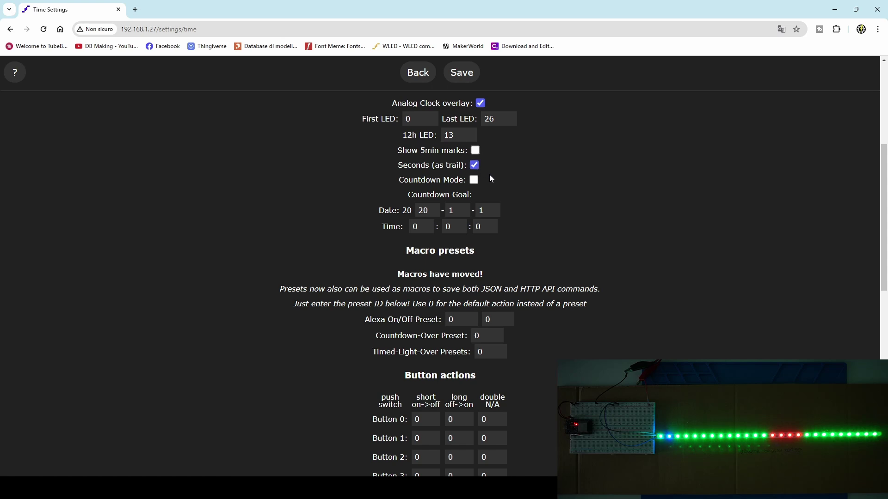
- In the clock settings, disable the seconds trail and set the countdown goal date to 2024-06-20
left_click(474, 165)
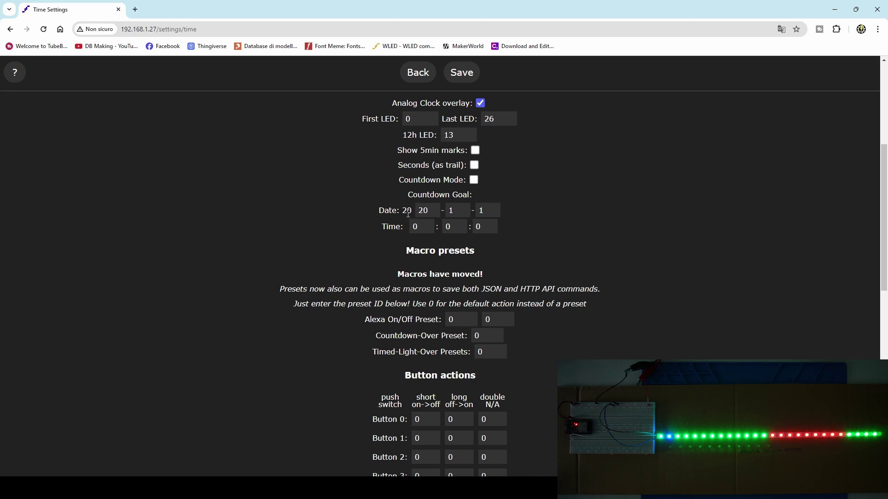
left_click(429, 210)
key("BackSpace")
type("4")
double_click(446, 210)
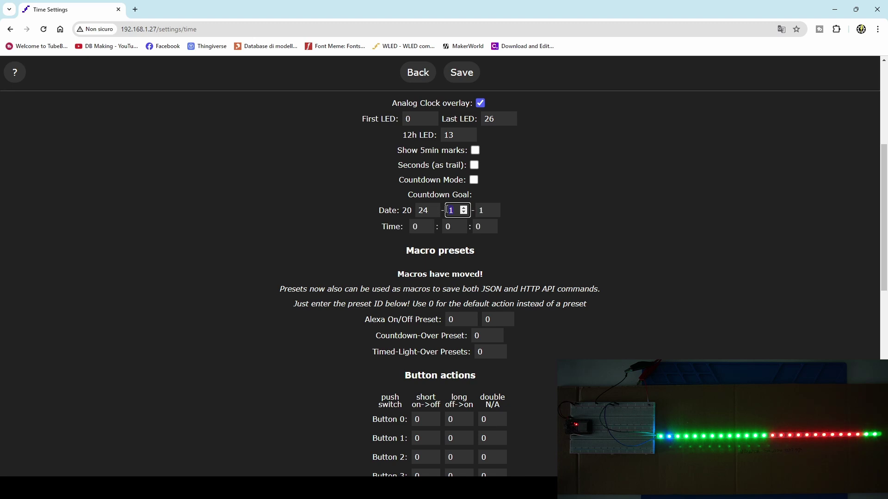
type("06")
double_click(481, 210)
type("20")
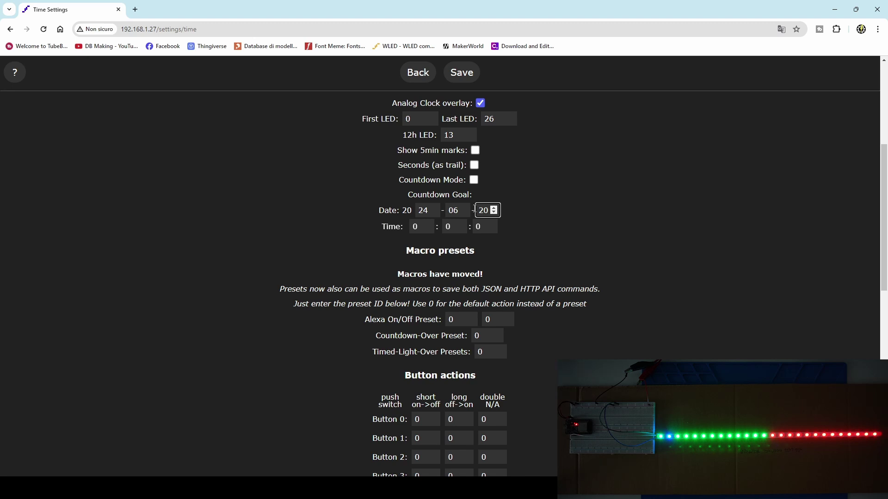
- Set the countdown goal time to 16:30, enable Countdown Mode and save the time settings
double_click(418, 227)
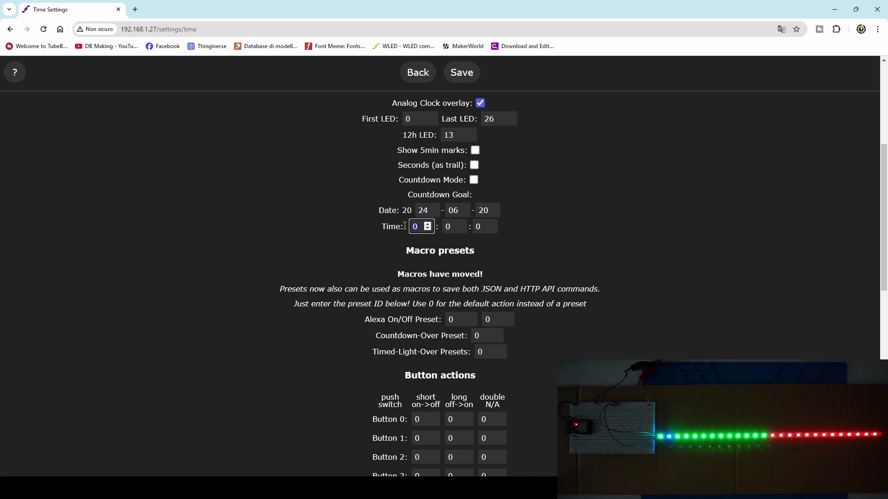
type("16")
double_click(445, 227)
type("30")
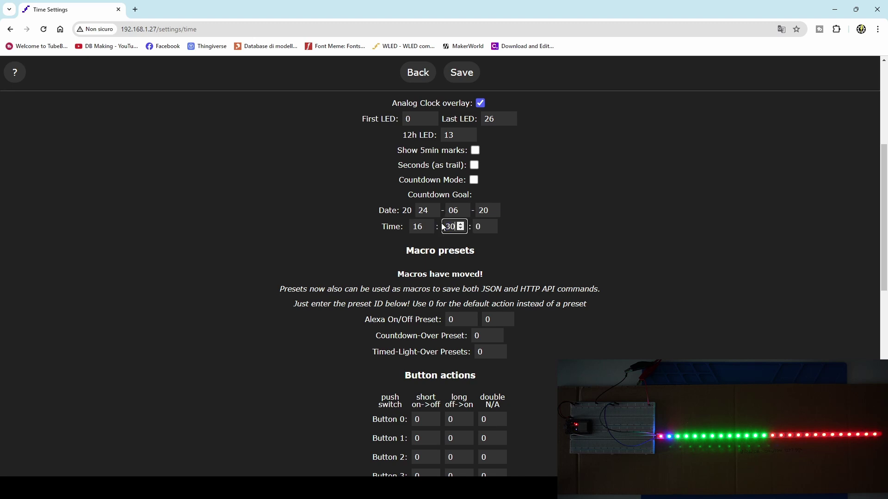
left_click(474, 181)
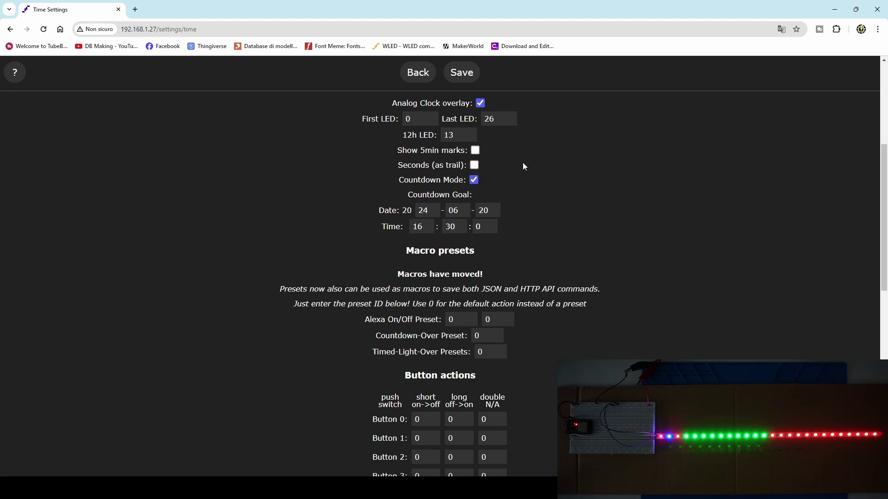
left_click(459, 74)
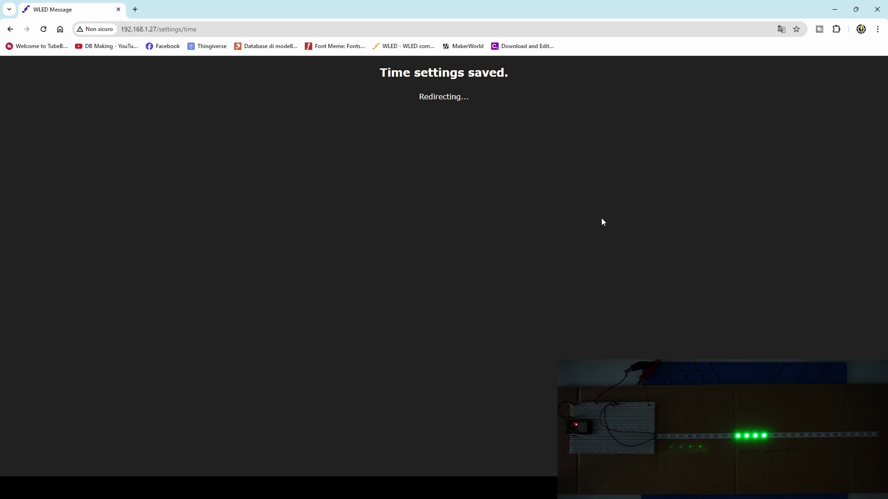